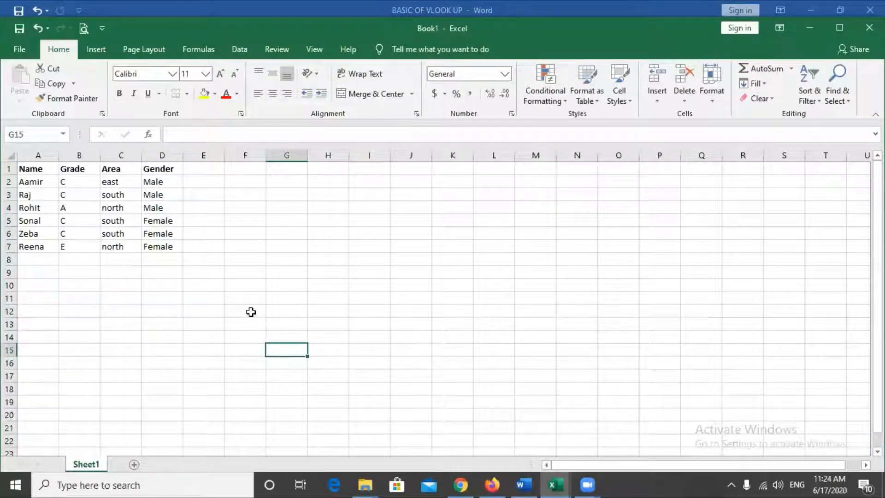
- Select the whole sheet and clear the Locked protection setting for every cell on Sheet1
{"action": "left_click", "coordinate": [195, 244]}
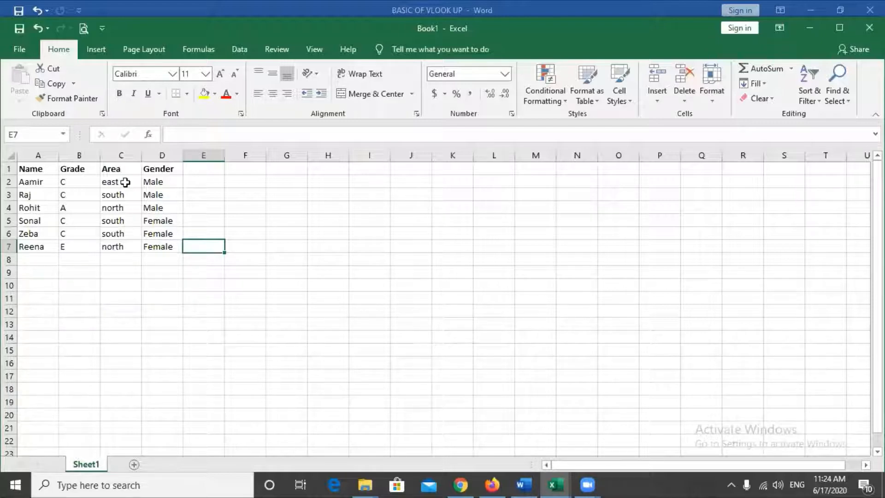
{"action": "left_click", "coordinate": [119, 323]}
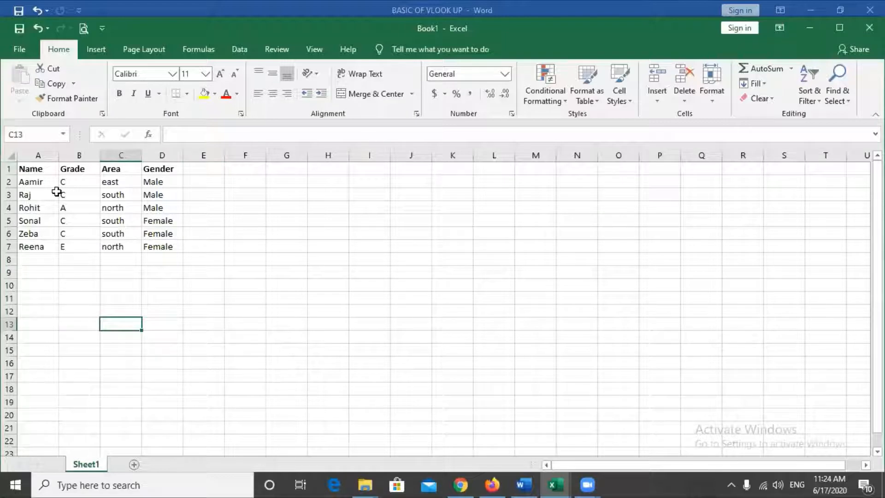
{"action": "left_click", "coordinate": [10, 156]}
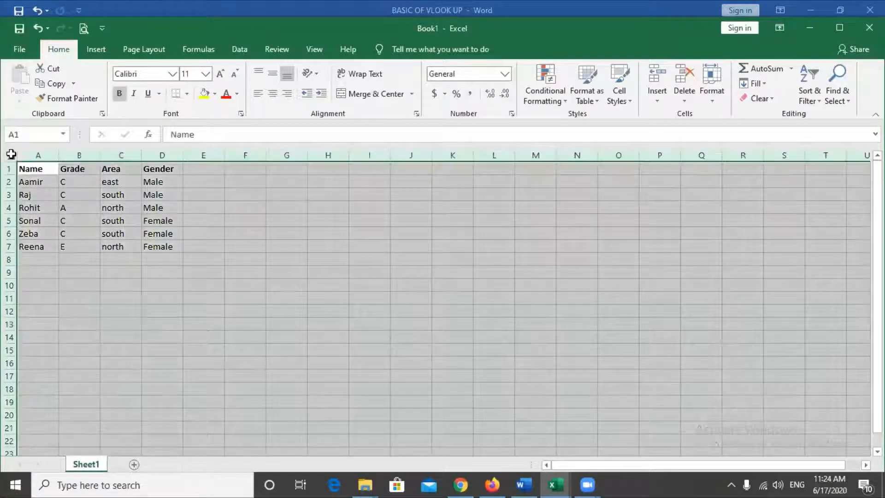
{"action": "right_click", "coordinate": [266, 244]}
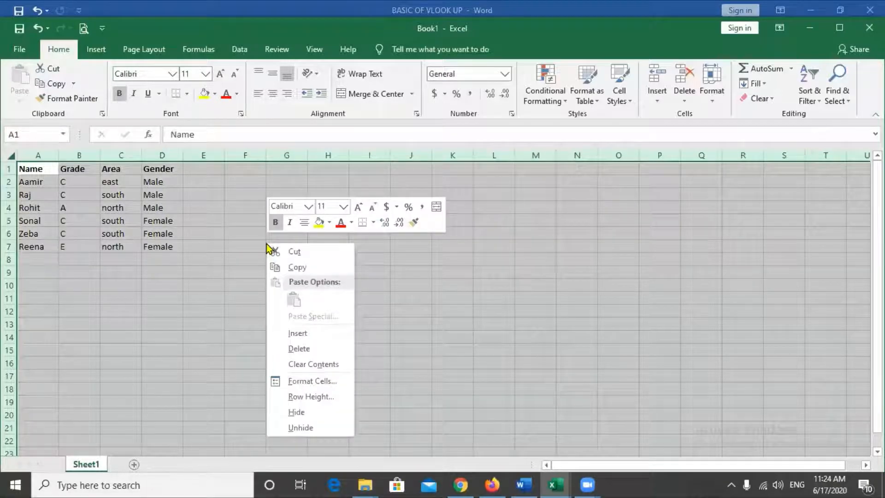
{"action": "left_click", "coordinate": [315, 381]}
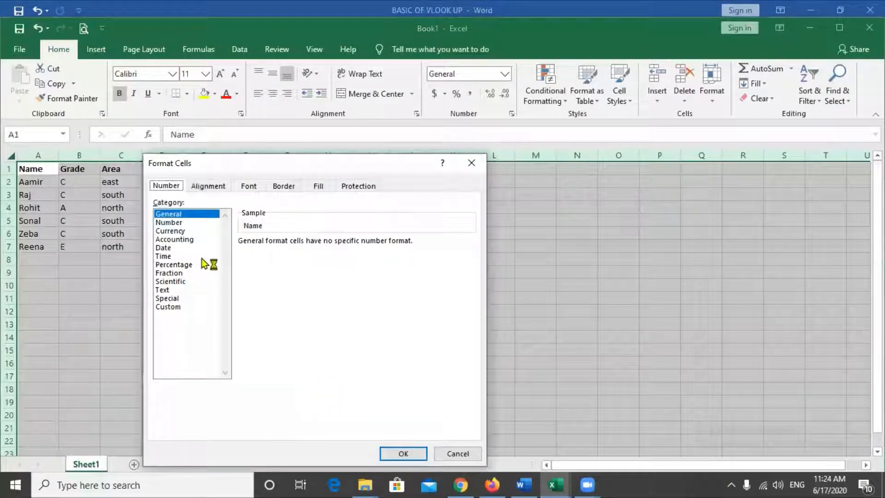
{"action": "left_click", "coordinate": [360, 186]}
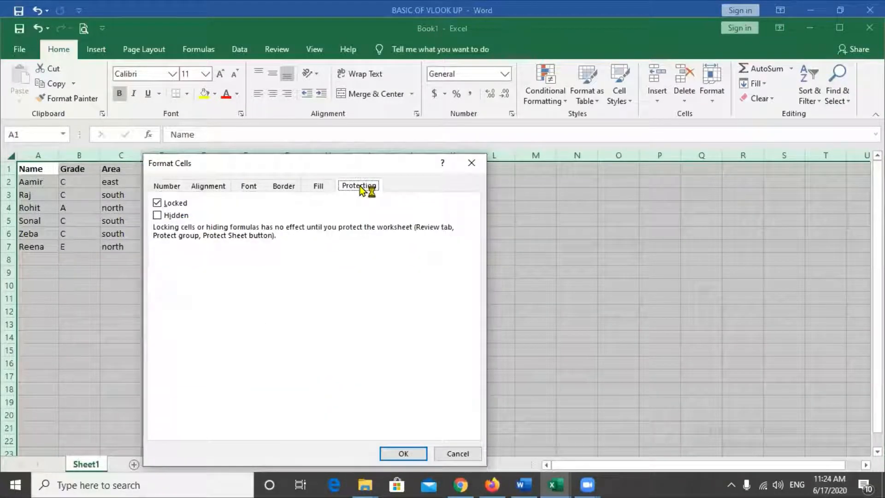
{"action": "left_click", "coordinate": [157, 207]}
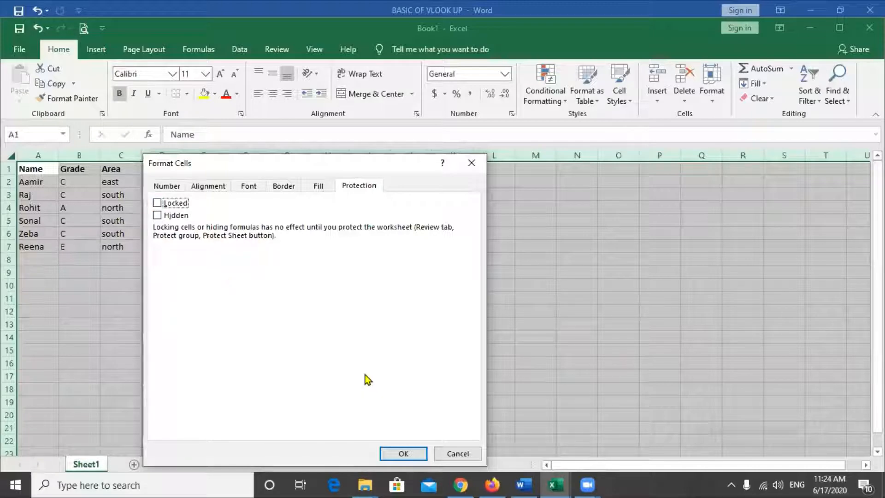
{"action": "key", "text": "Return"}
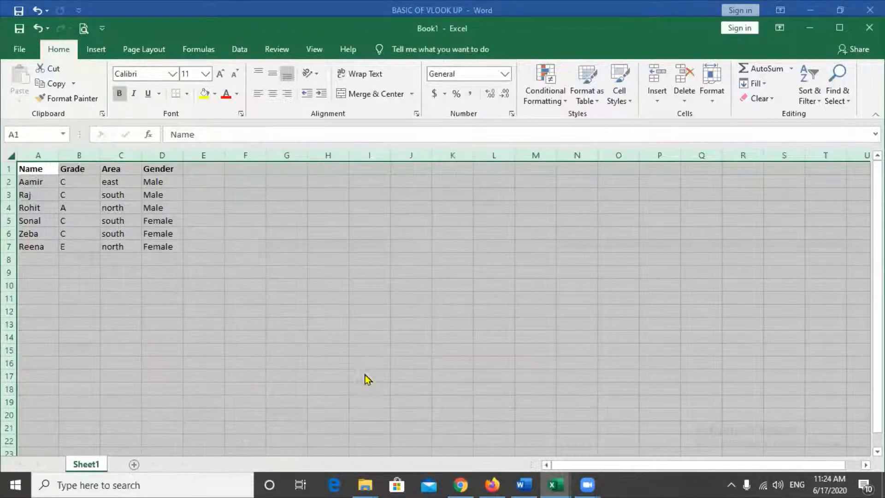
{"action": "left_click", "coordinate": [234, 235]}
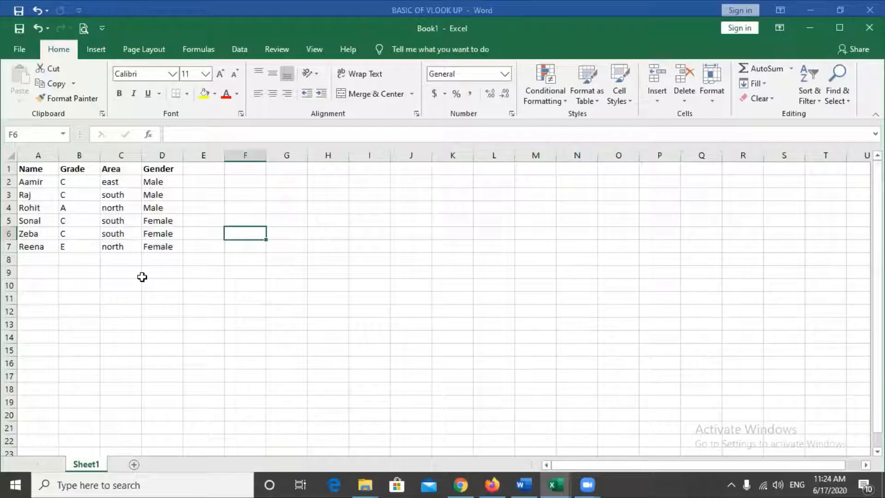
- Highlight the six Area entries in the range C2:C7 of the table
{"action": "left_click", "coordinate": [247, 312]}
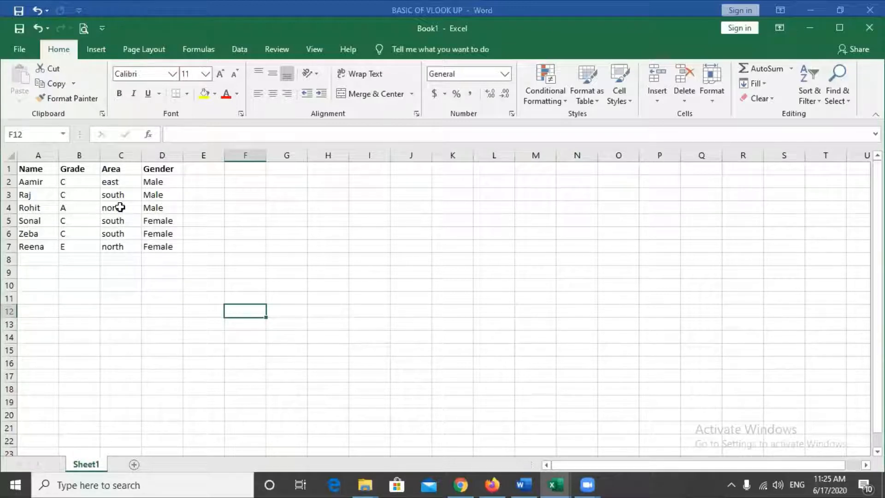
{"action": "left_click", "coordinate": [121, 154]}
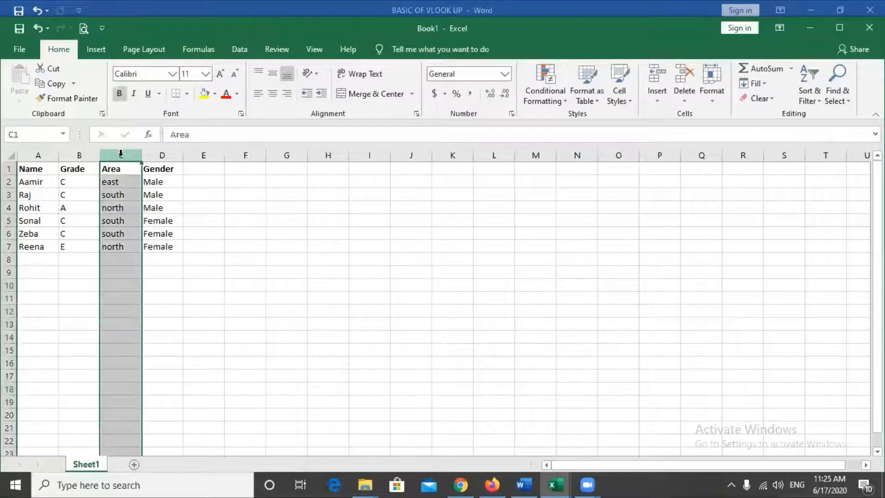
{"action": "left_click", "coordinate": [177, 309]}
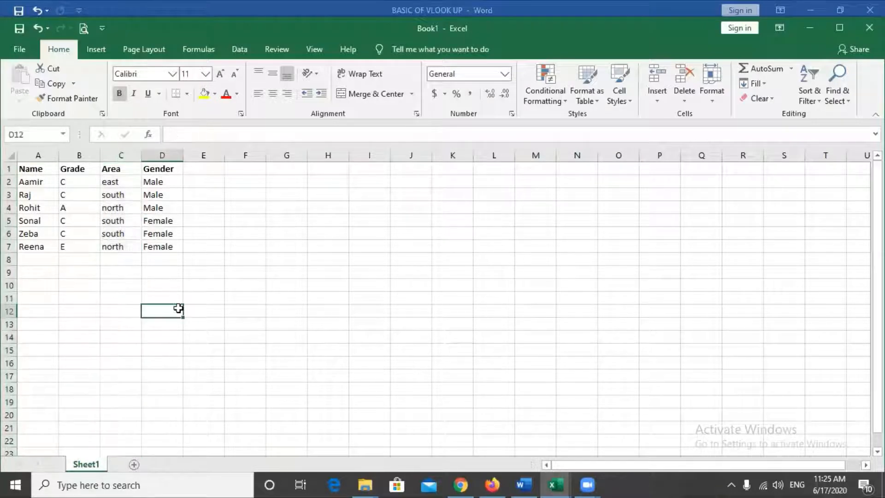
{"action": "left_click_drag", "start_coordinate": [120, 184], "coordinate": [115, 245]}
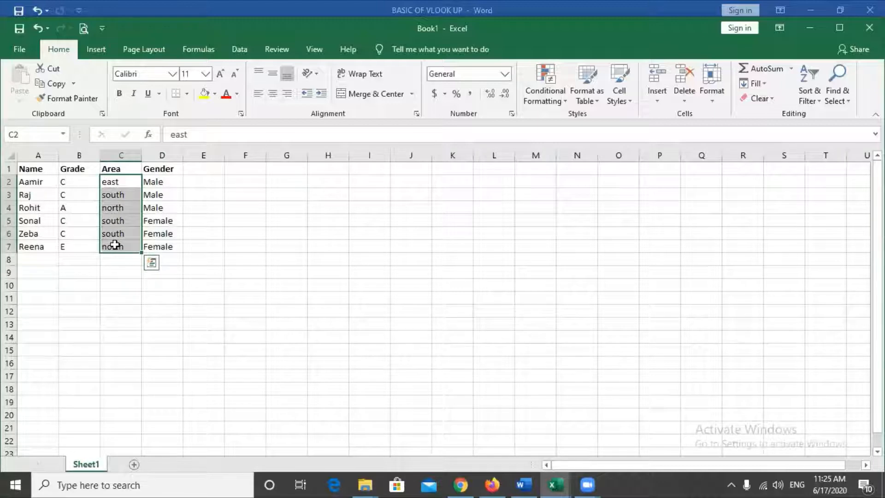
{"action": "left_click", "coordinate": [133, 308]}
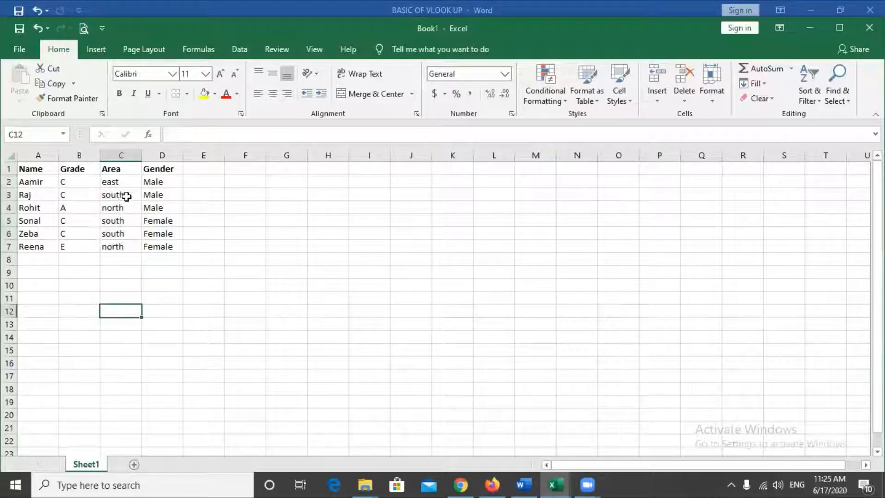
{"action": "left_click_drag", "start_coordinate": [119, 179], "coordinate": [113, 249]}
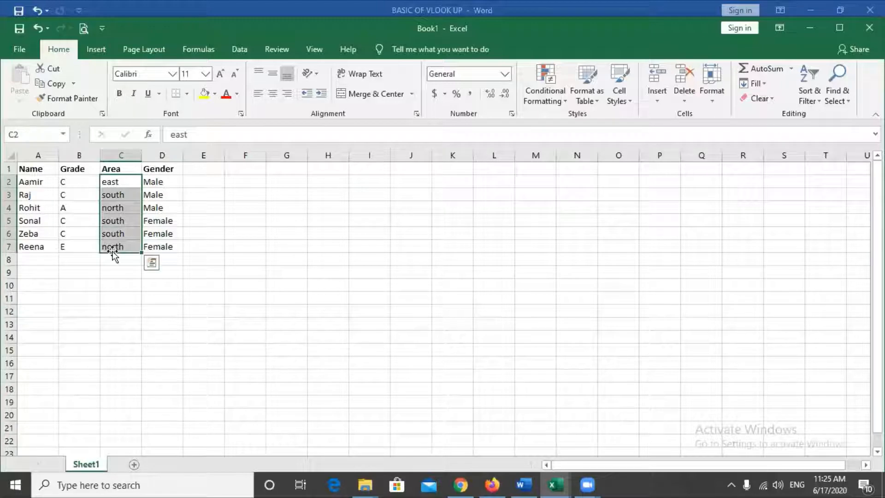
- Turn the Locked setting back on for the Area range C2:C7 in Format Cells
{"action": "right_click", "coordinate": [117, 206]}
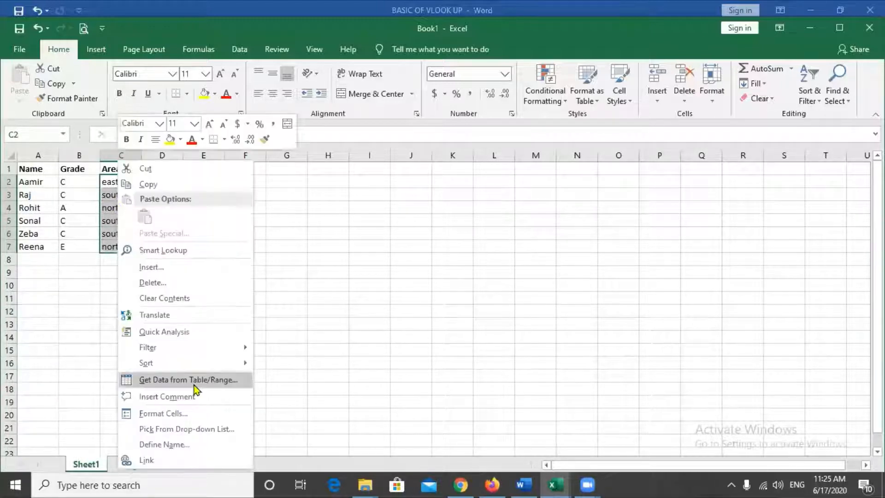
{"action": "left_click", "coordinate": [192, 414]}
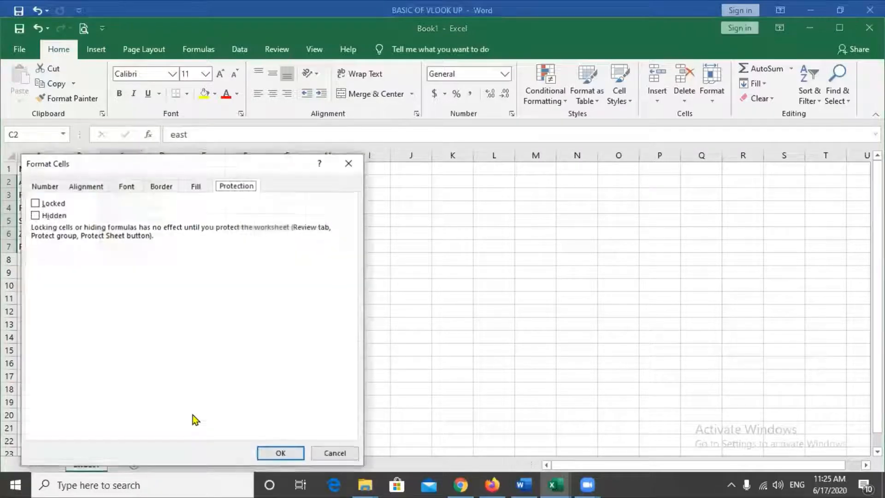
{"action": "left_click", "coordinate": [35, 203]}
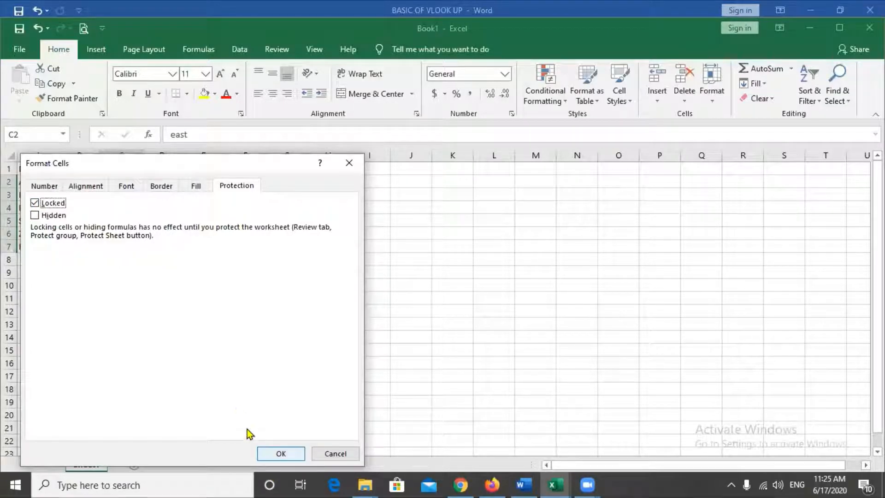
{"action": "left_click", "coordinate": [280, 452]}
{"action": "left_click", "coordinate": [336, 360]}
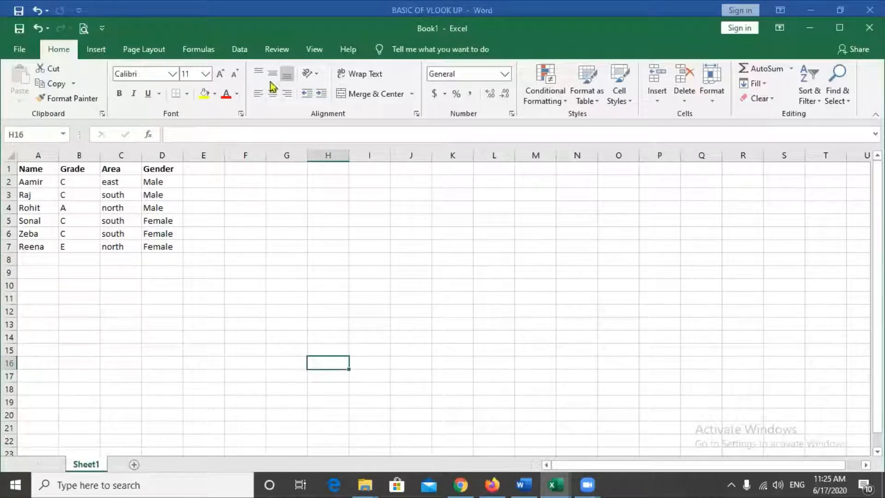
- Protect Sheet1 from the Review tab, entering and confirming the sheet password
{"action": "left_click", "coordinate": [276, 50]}
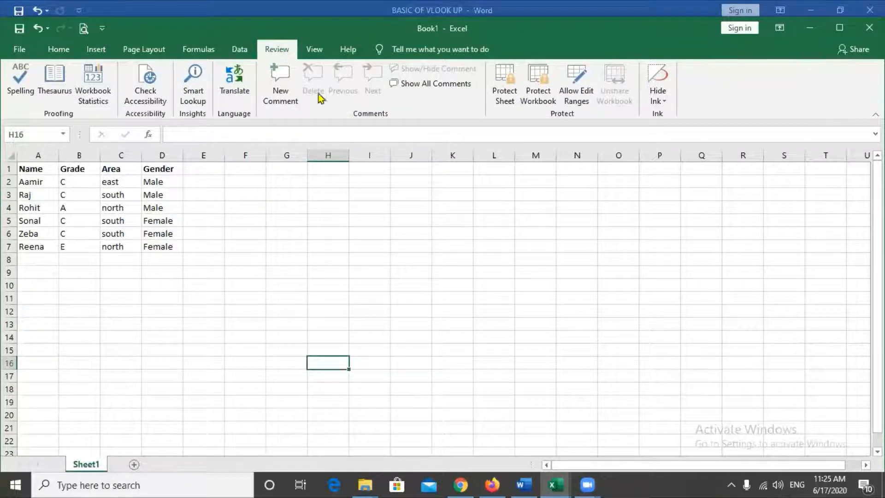
{"action": "left_click", "coordinate": [509, 103]}
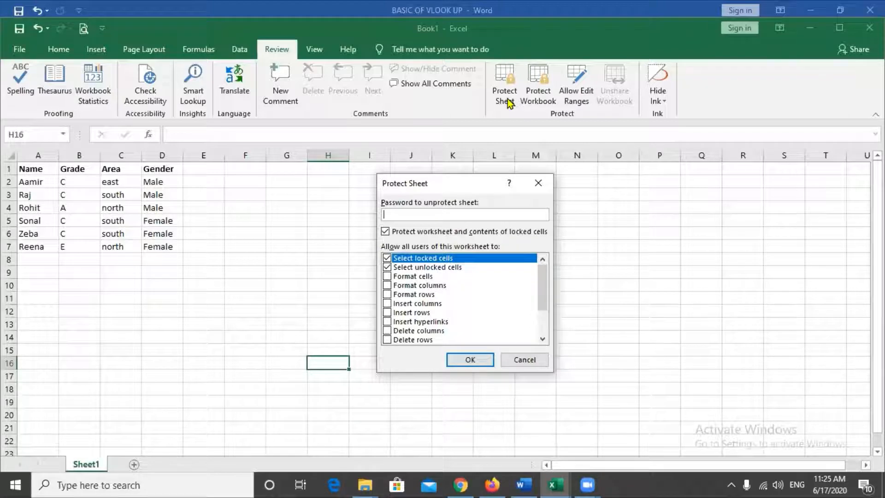
{"action": "type", "text": "123"}
{"action": "left_click", "coordinate": [479, 364]}
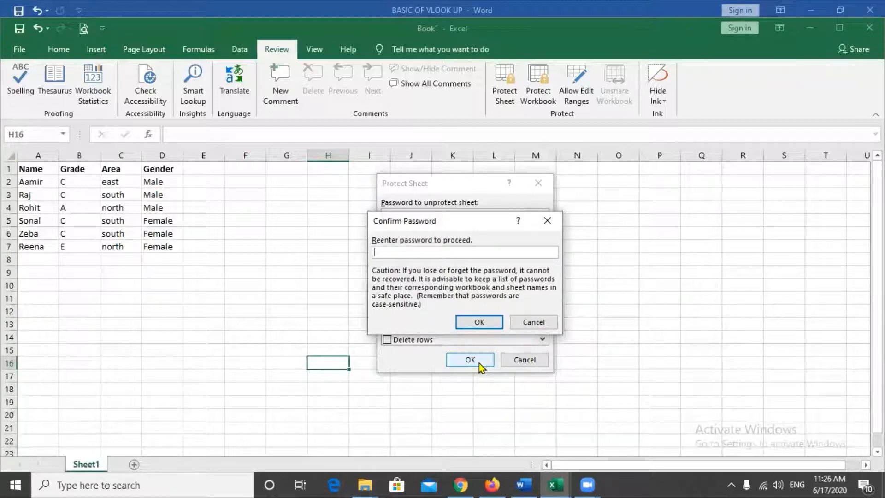
{"action": "type", "text": "123"}
{"action": "left_click", "coordinate": [479, 322]}
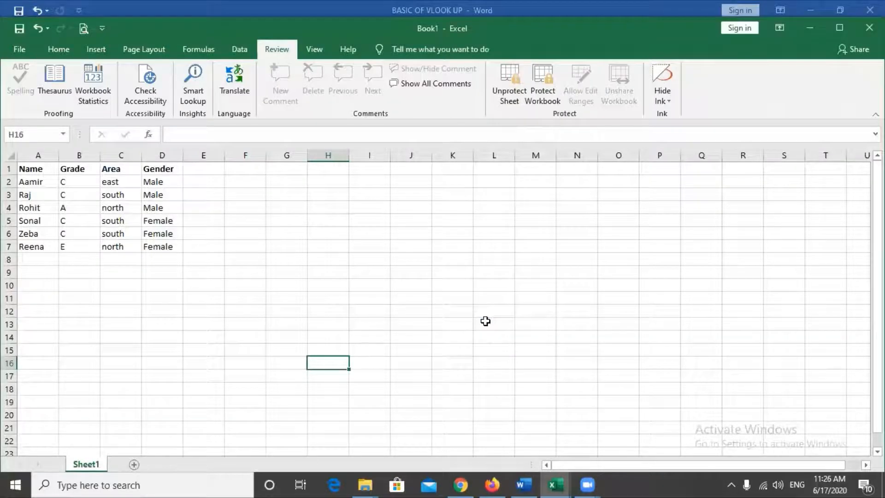
{"action": "left_click", "coordinate": [346, 254]}
{"action": "left_click", "coordinate": [272, 217]}
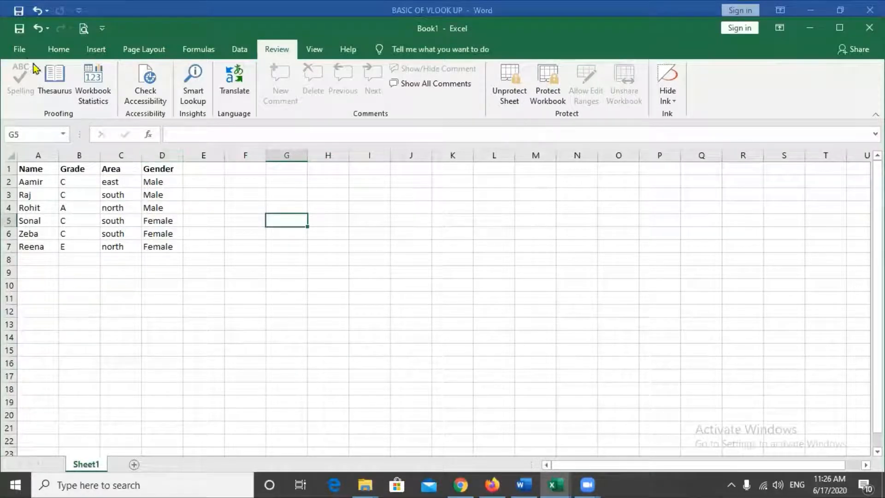
- Use Save As to store the workbook on the Desktop, renaming Book1 to 1762020
{"action": "left_click", "coordinate": [20, 52]}
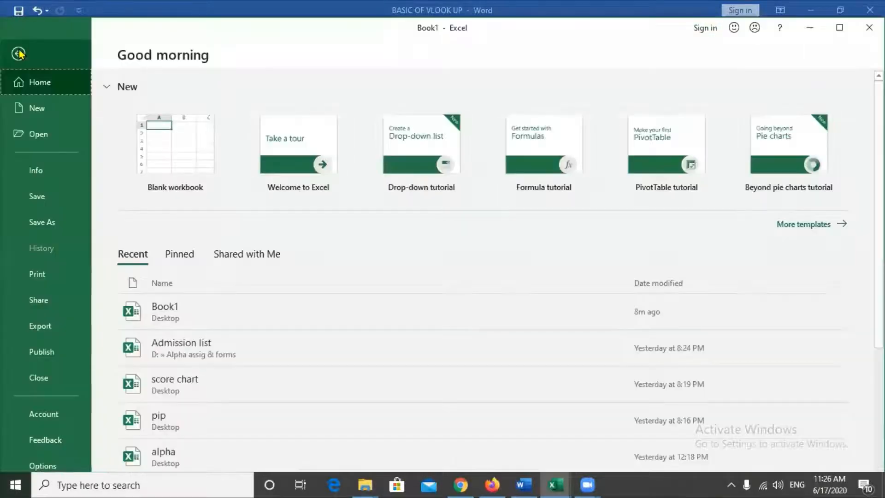
{"action": "left_click", "coordinate": [54, 225]}
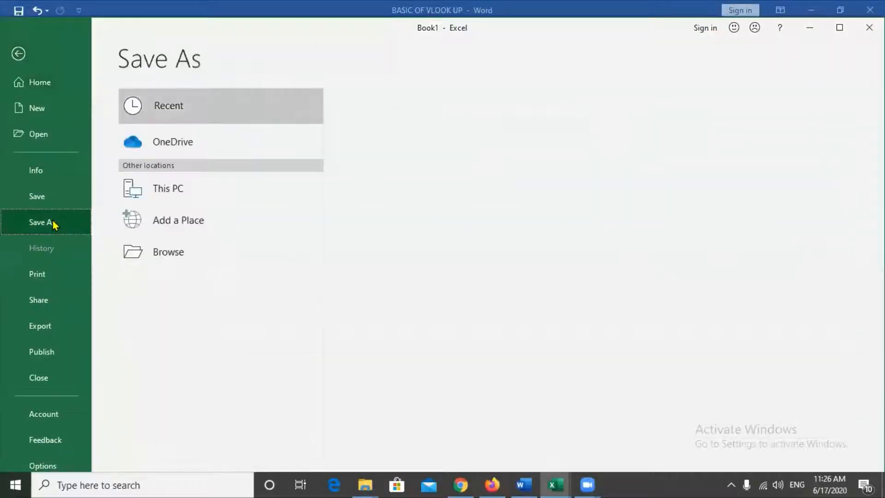
{"action": "left_click", "coordinate": [432, 156]}
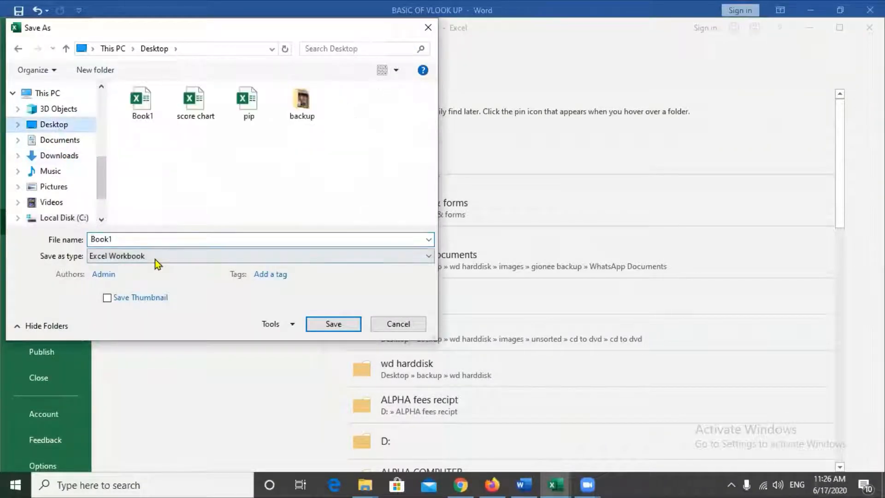
{"action": "key", "text": "BackSpace"}
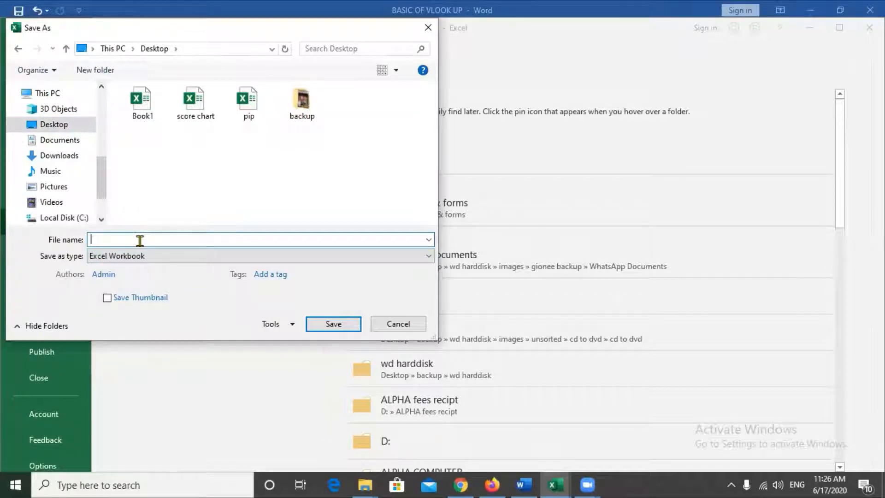
{"action": "type", "text": "1762020"}
{"action": "left_click", "coordinate": [333, 325]}
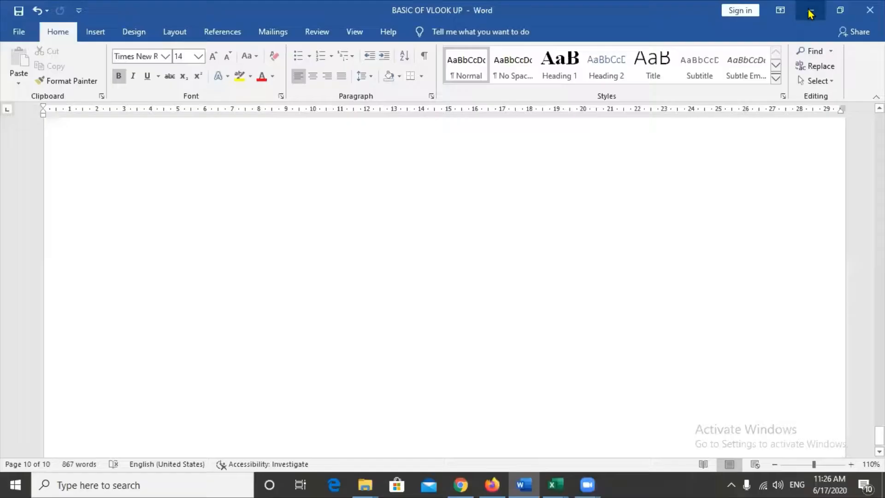
- Minimize both Excel windows and reopen 1762020 from its Desktop icon
{"action": "left_click", "coordinate": [808, 9]}
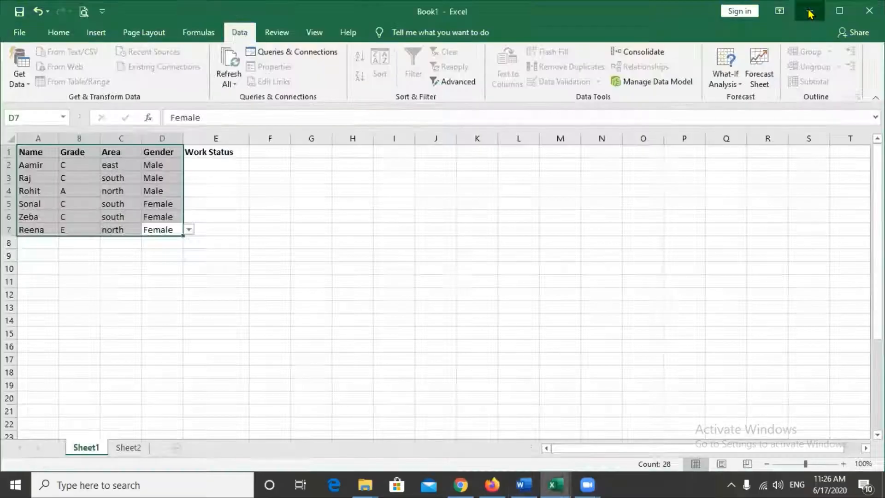
{"action": "left_click", "coordinate": [808, 10]}
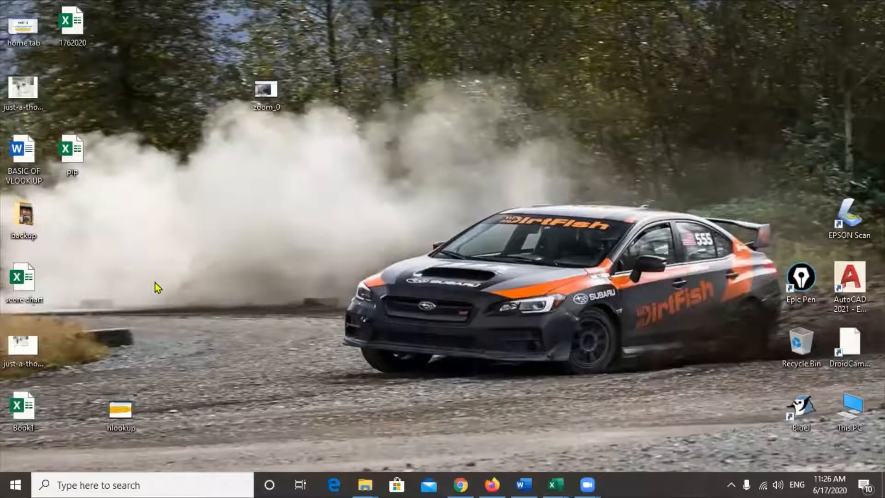
{"action": "double_click", "coordinate": [74, 41]}
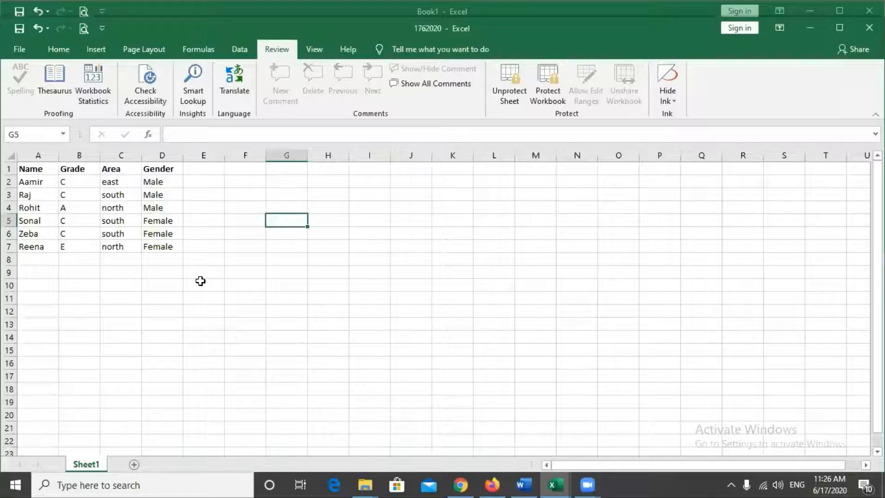
{"action": "left_click", "coordinate": [201, 280]}
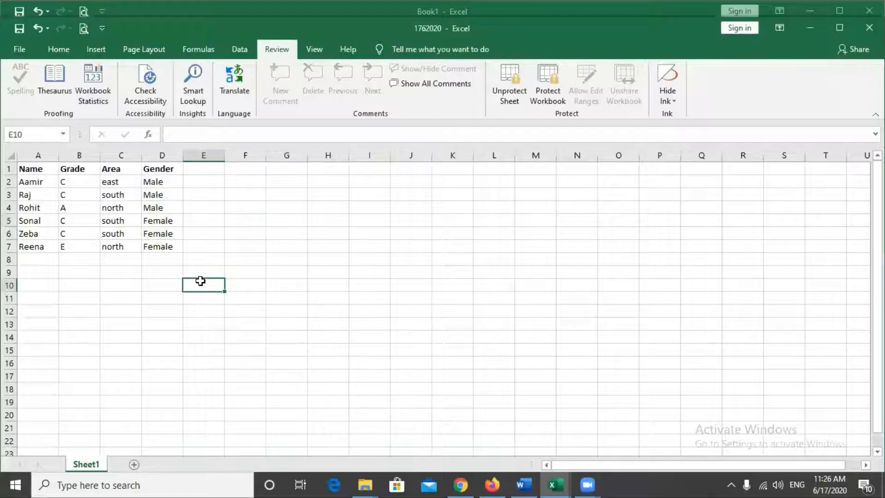
- Enter the heading 'Status' in cell E1
{"action": "left_click", "coordinate": [204, 261]}
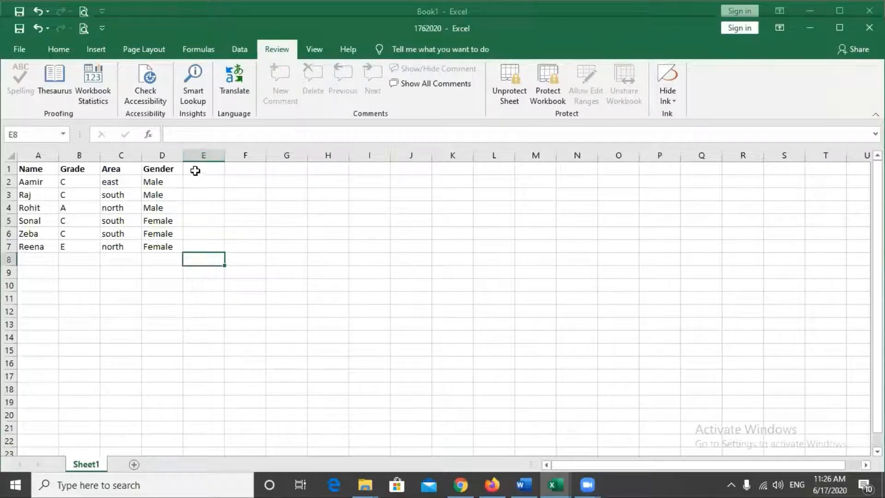
{"action": "left_click", "coordinate": [195, 171]}
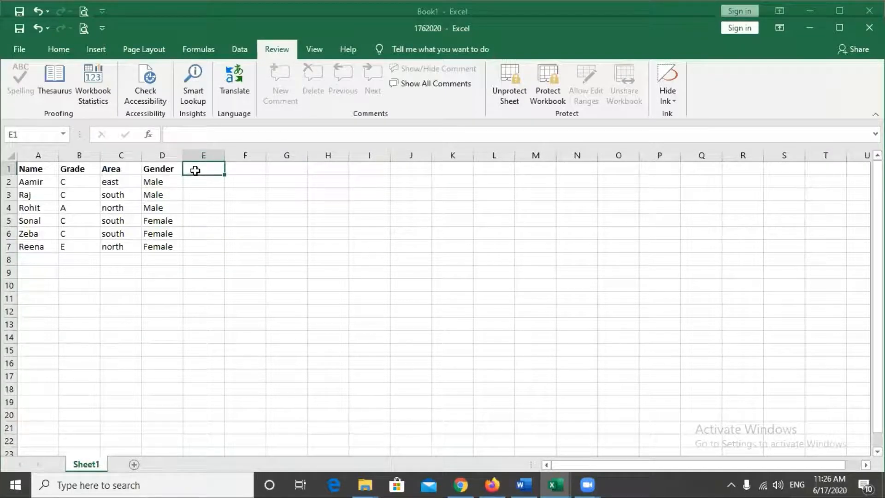
{"action": "type", "text": "Status"}
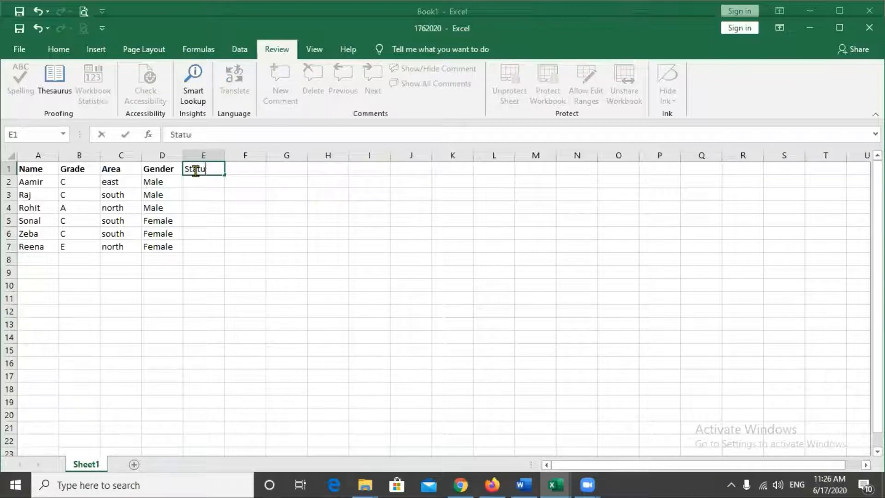
{"action": "left_click", "coordinate": [193, 287]}
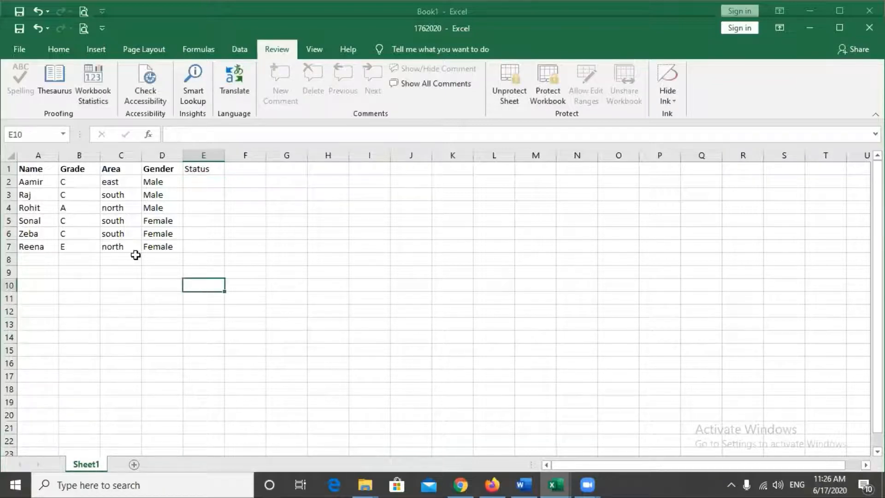
- Try editing the locked Area cells C2 and C4, dismissing each protection warning
{"action": "left_click", "coordinate": [116, 182]}
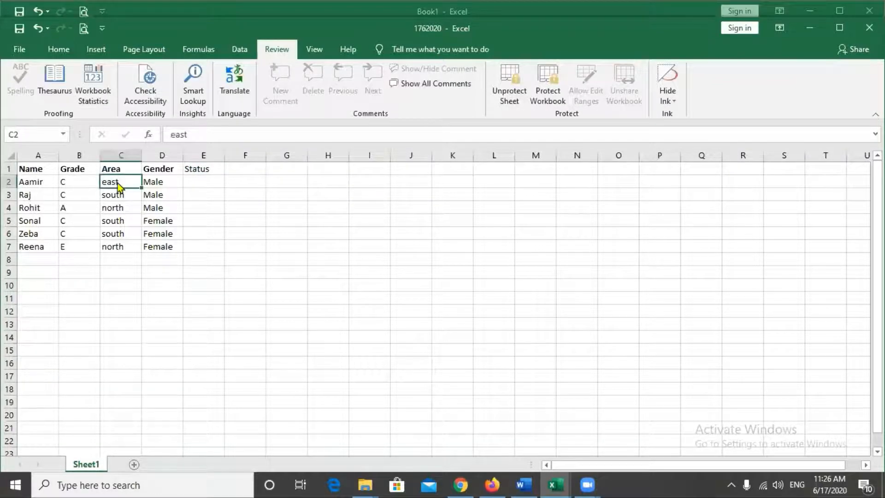
{"action": "double_click", "coordinate": [118, 184]}
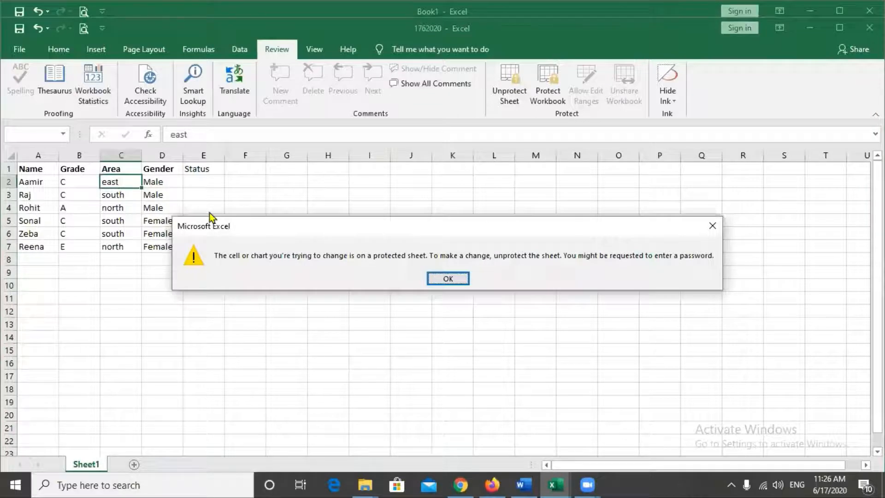
{"action": "left_click", "coordinate": [459, 280]}
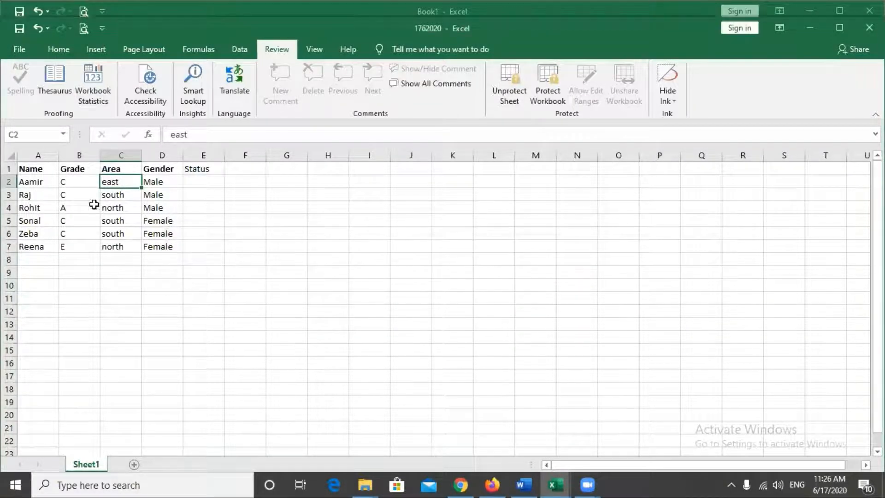
{"action": "left_click", "coordinate": [111, 205]}
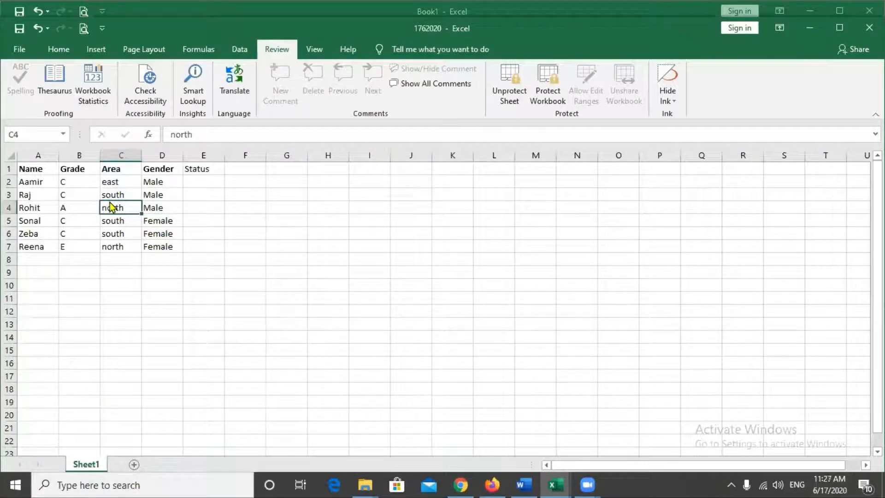
{"action": "double_click", "coordinate": [110, 205]}
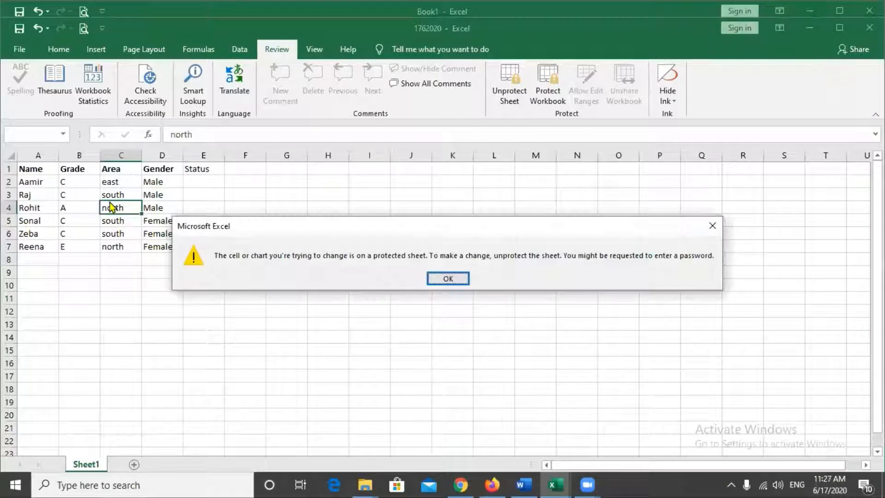
{"action": "left_click", "coordinate": [461, 279]}
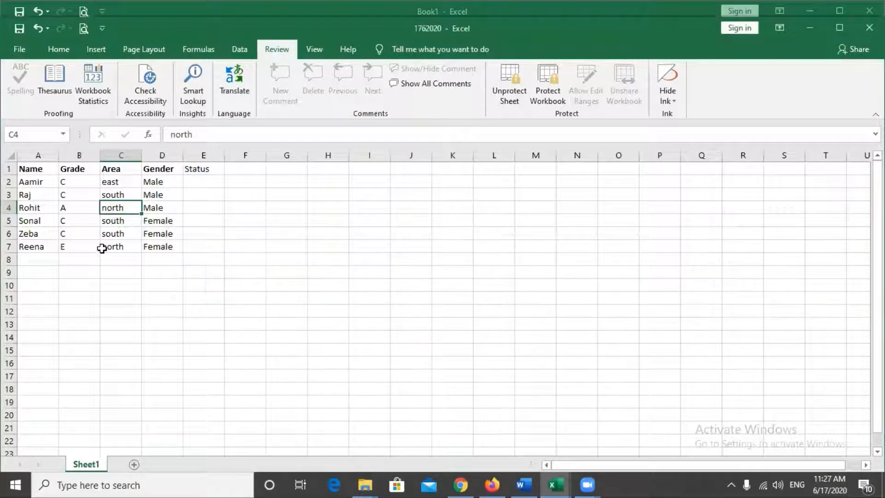
- Replace the grade in cell B7 with 'a'
{"action": "left_click", "coordinate": [91, 244]}
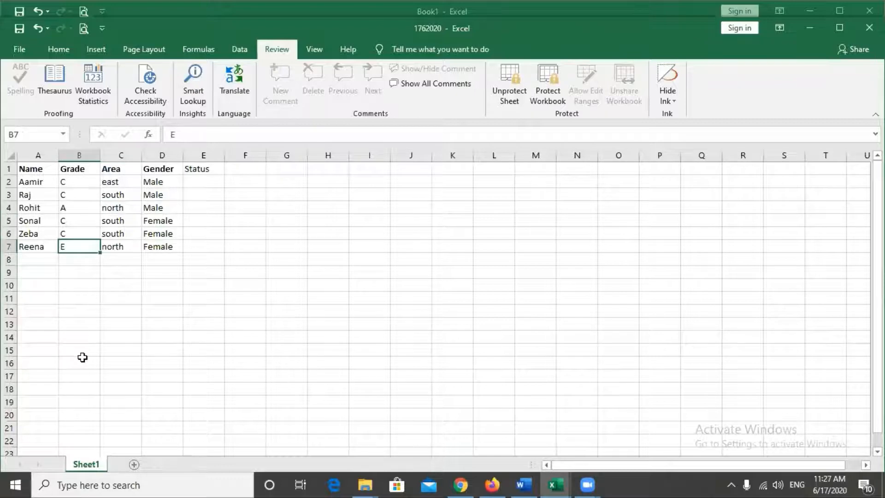
{"action": "key", "text": "BackSpace"}
{"action": "type", "text": "a"}
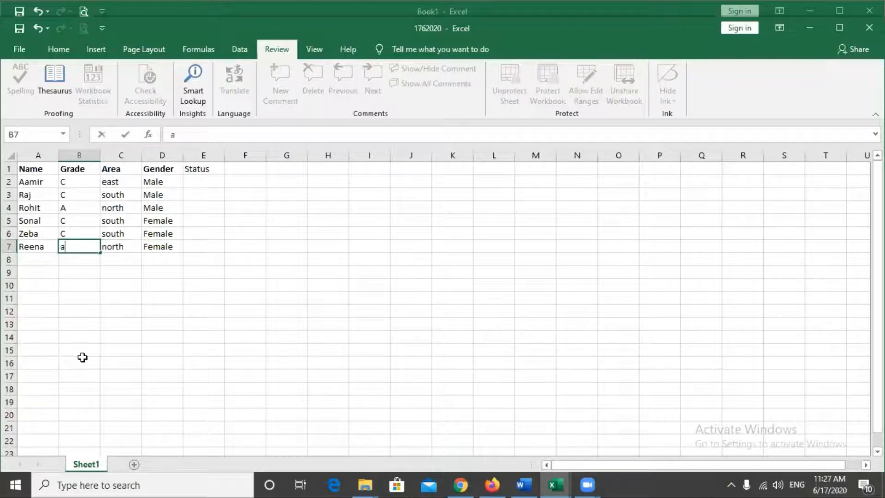
{"action": "left_click", "coordinate": [194, 347]}
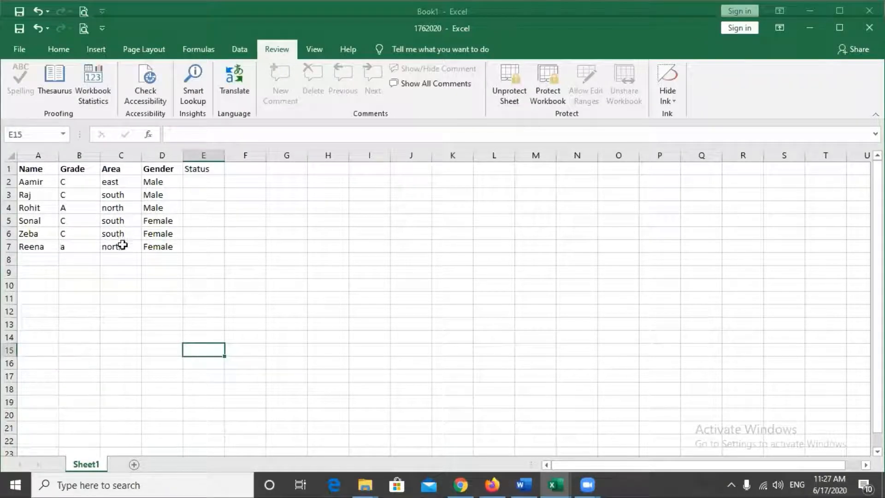
{"action": "left_click", "coordinate": [282, 274]}
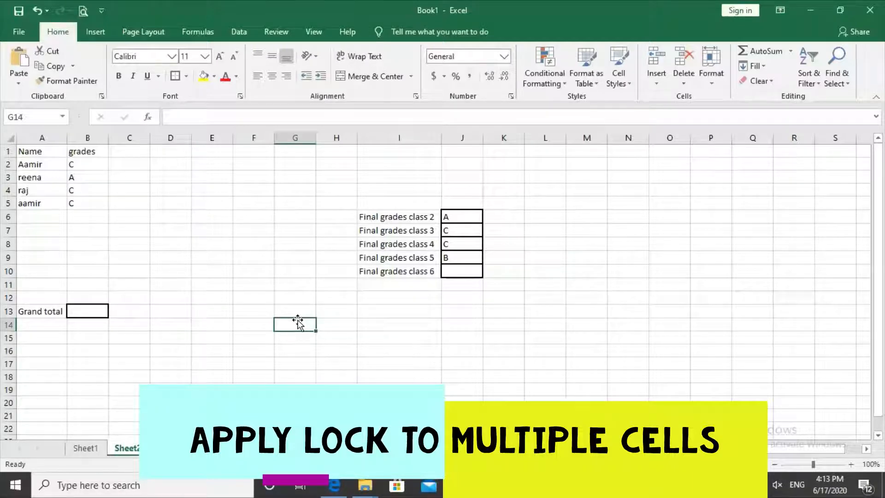
- Select the whole of Sheet2 and clear the Locked protection setting for all cells
{"action": "left_click", "coordinate": [152, 296]}
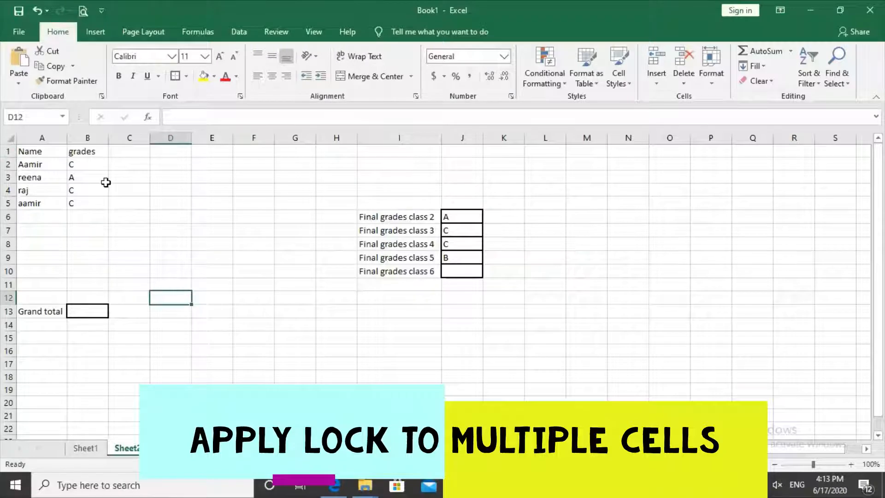
{"action": "left_click", "coordinate": [8, 138]}
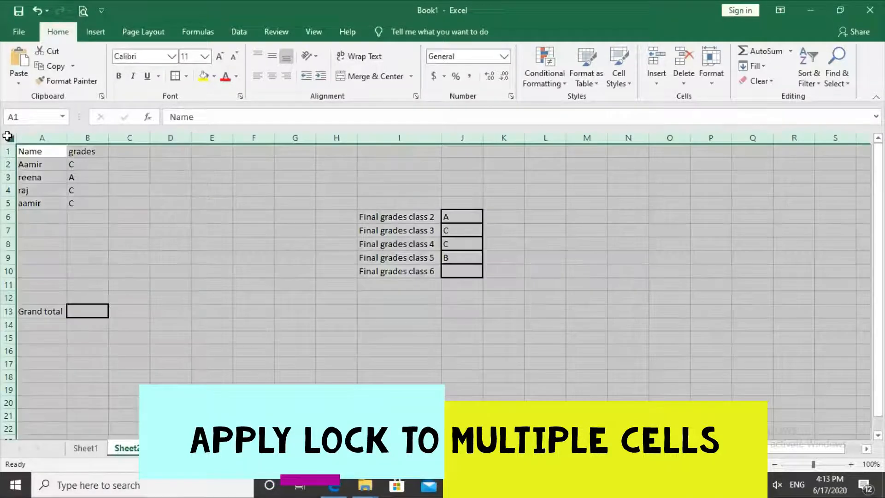
{"action": "right_click", "coordinate": [208, 205]}
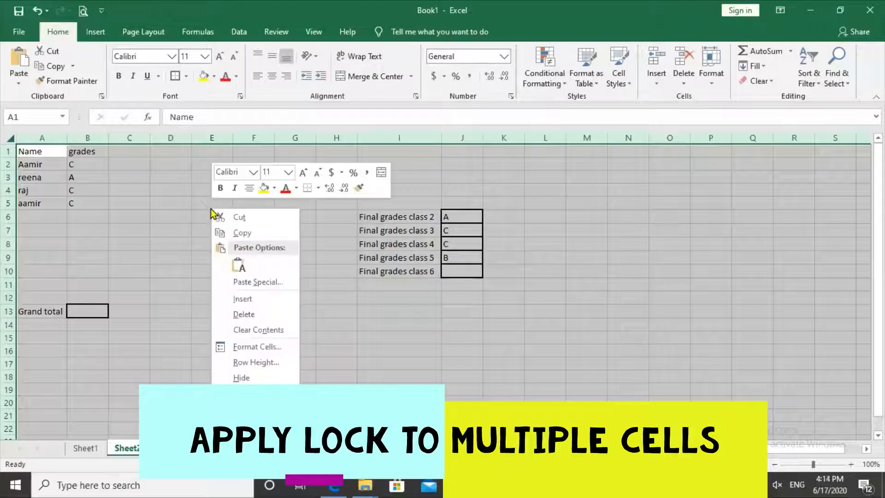
{"action": "left_click", "coordinate": [272, 344]}
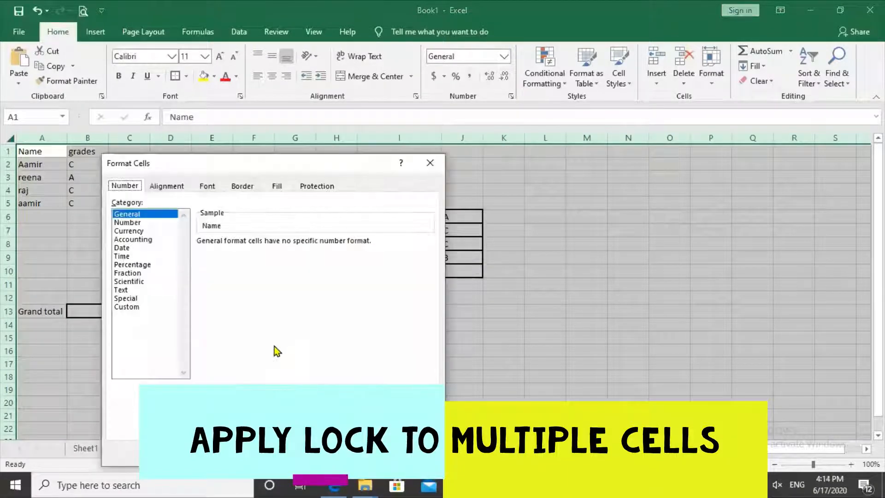
{"action": "left_click", "coordinate": [314, 188]}
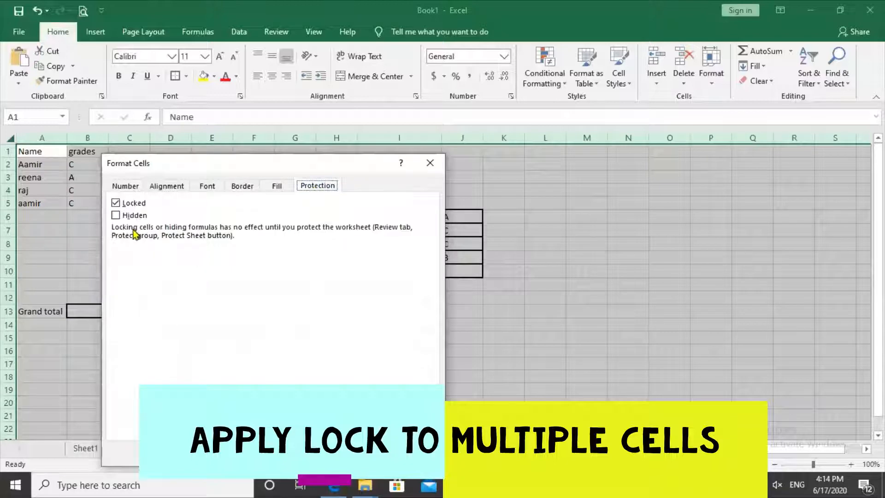
{"action": "left_click", "coordinate": [116, 204]}
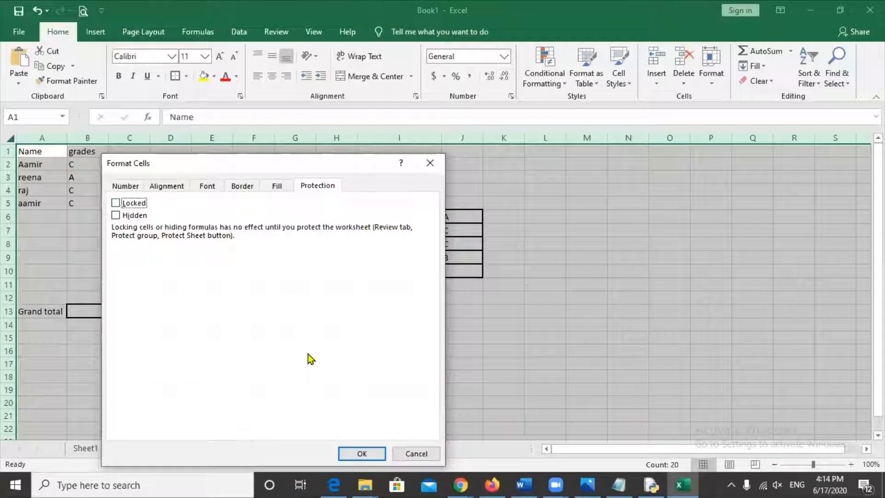
{"action": "left_click", "coordinate": [370, 454]}
{"action": "left_click", "coordinate": [238, 295]}
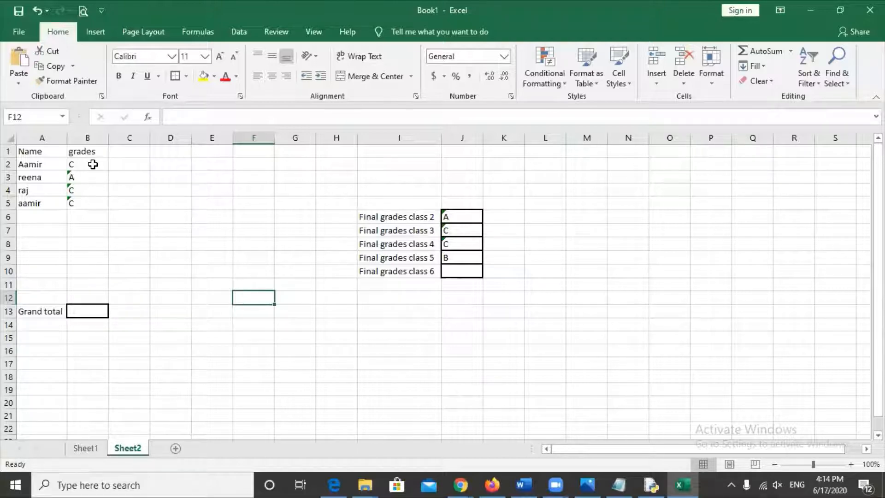
- Select grades B2:B5, then add final grades J6:J10 and the Grand total cell B13
{"action": "left_click_drag", "start_coordinate": [93, 164], "coordinate": [87, 204]}
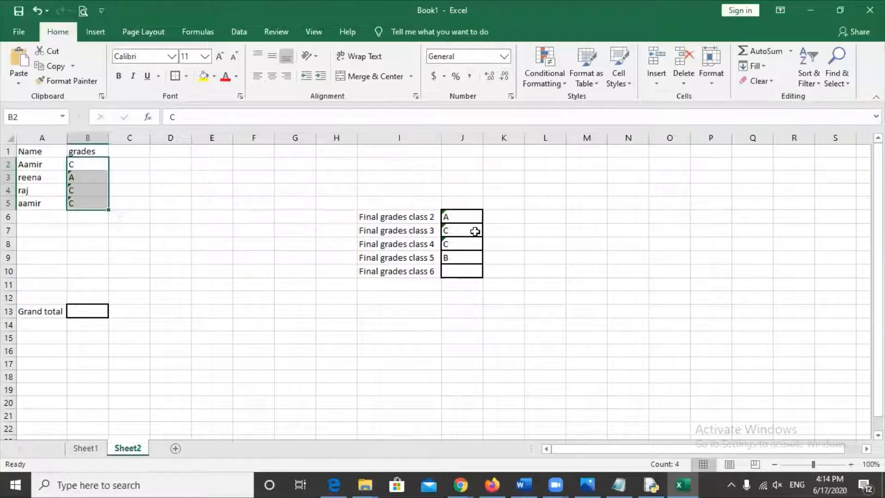
{"action": "left_click", "coordinate": [462, 217]}
{"action": "left_click_drag", "start_coordinate": [462, 219], "coordinate": [459, 273]}
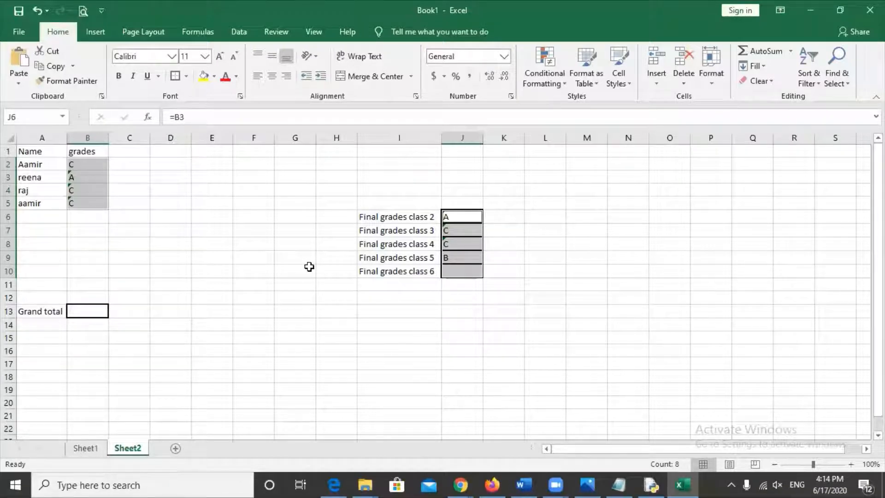
{"action": "left_click", "coordinate": [86, 312], "text": "ctrl"}
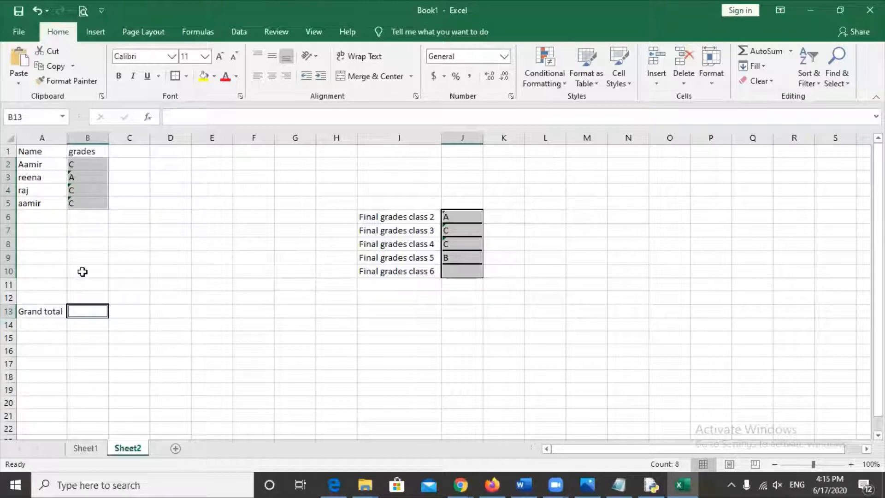
- Add cells B7 through B11 and F7 through F11 to the multi-selection
{"action": "left_click", "coordinate": [78, 230], "text": "ctrl"}
{"action": "left_click", "coordinate": [80, 243], "text": "ctrl"}
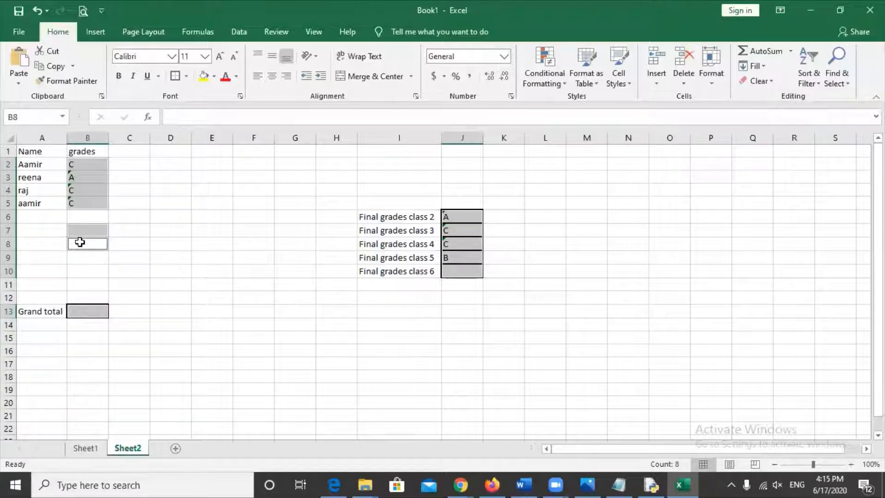
{"action": "left_click", "coordinate": [81, 255], "text": "ctrl"}
{"action": "left_click", "coordinate": [83, 270], "text": "ctrl"}
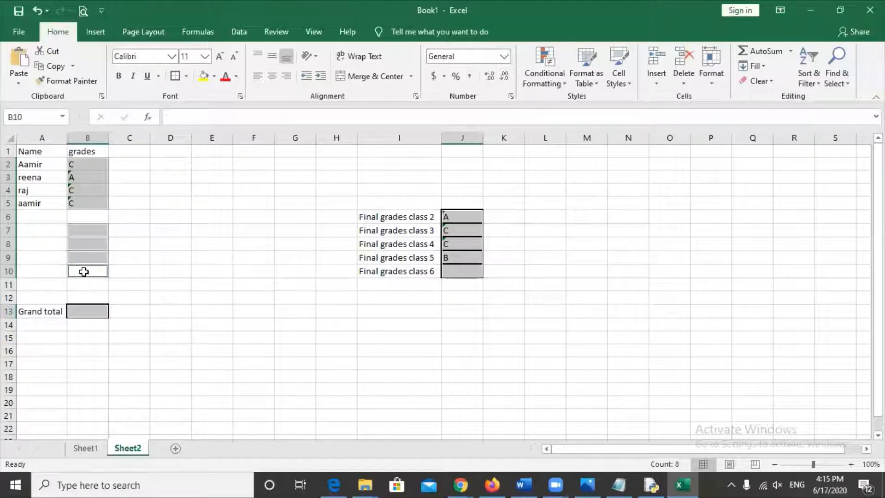
{"action": "left_click", "coordinate": [86, 283], "text": "ctrl"}
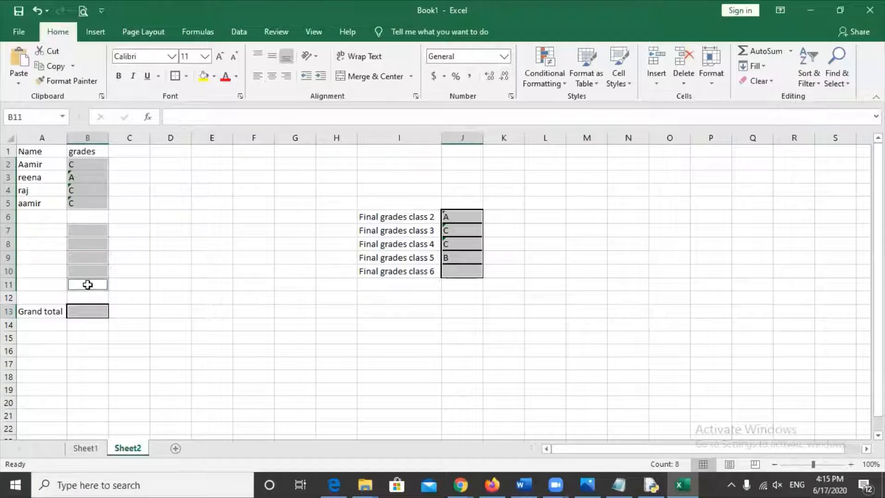
{"action": "left_click", "coordinate": [249, 229], "text": "ctrl"}
{"action": "left_click", "coordinate": [250, 243], "text": "ctrl"}
{"action": "left_click", "coordinate": [252, 258], "text": "ctrl"}
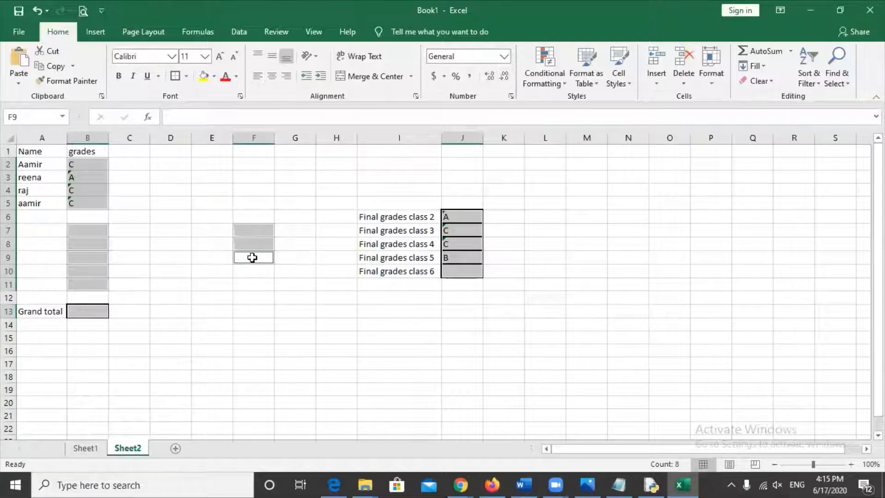
{"action": "left_click", "coordinate": [252, 271], "text": "ctrl"}
{"action": "left_click", "coordinate": [252, 283], "text": "ctrl"}
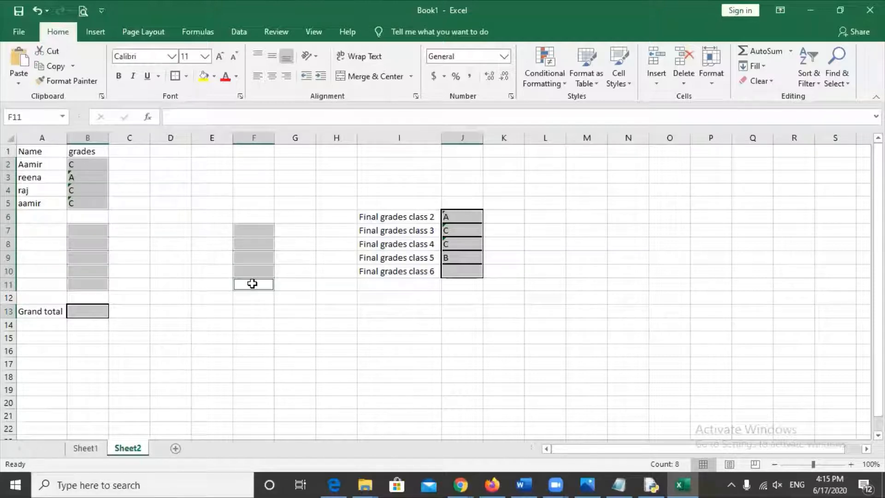
- Turn on the Locked setting for the selected grade and total cells
{"action": "right_click", "coordinate": [253, 257]}
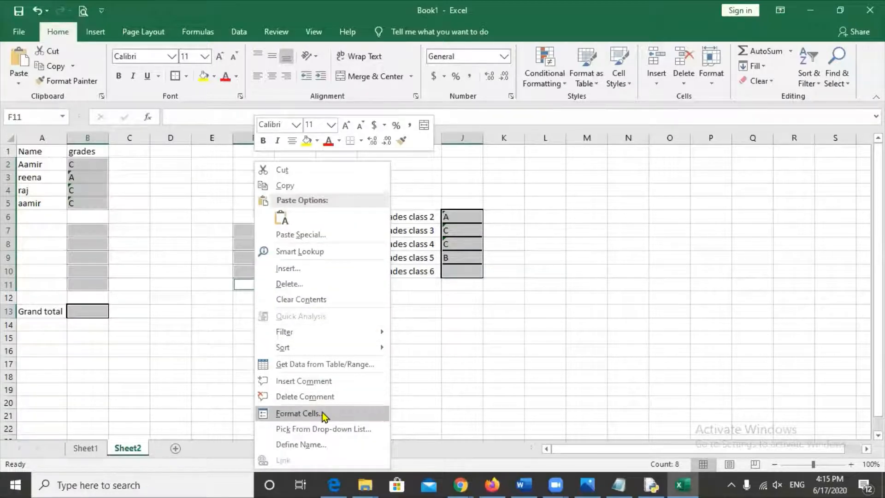
{"action": "left_click", "coordinate": [297, 413]}
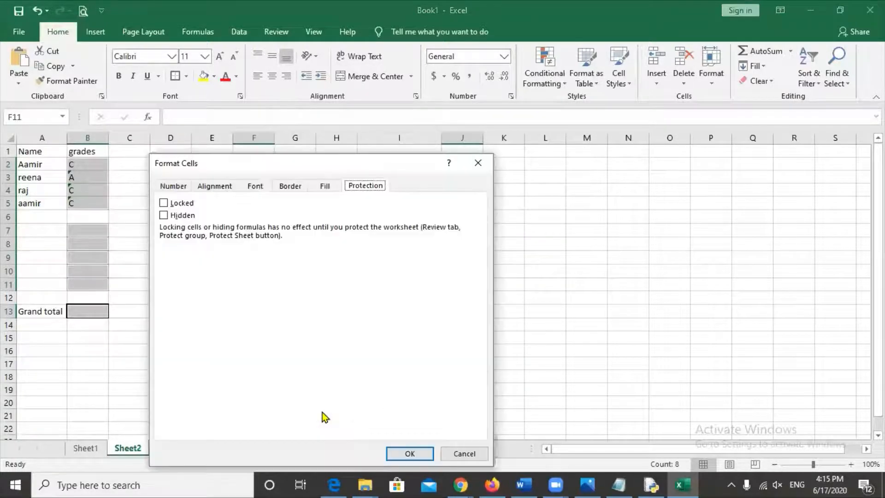
{"action": "left_click", "coordinate": [164, 203]}
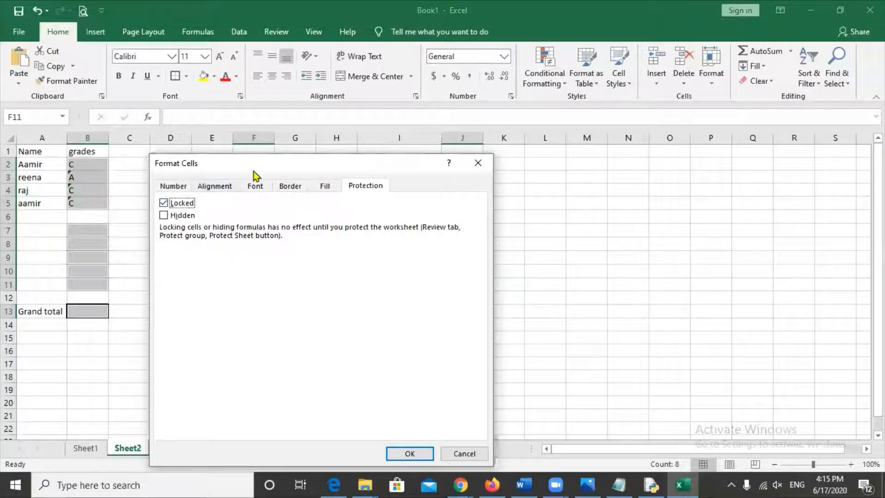
{"action": "left_click_drag", "start_coordinate": [256, 175], "coordinate": [277, 77]}
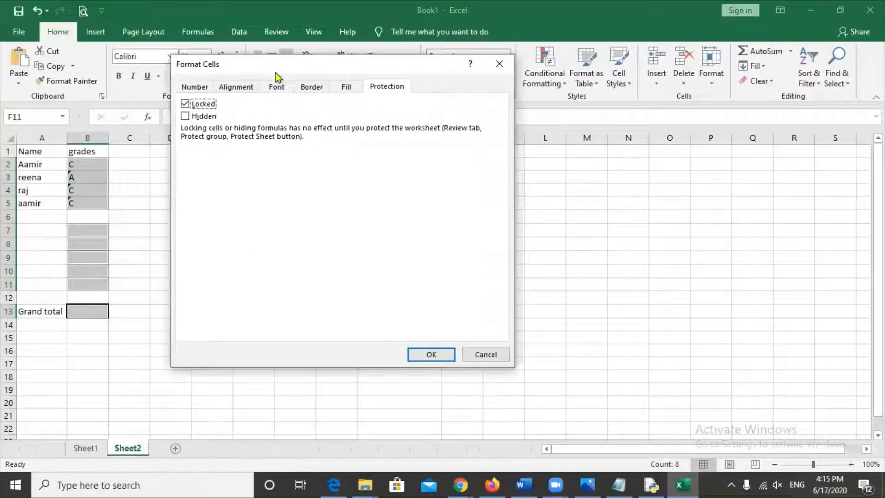
{"action": "left_click", "coordinate": [423, 357]}
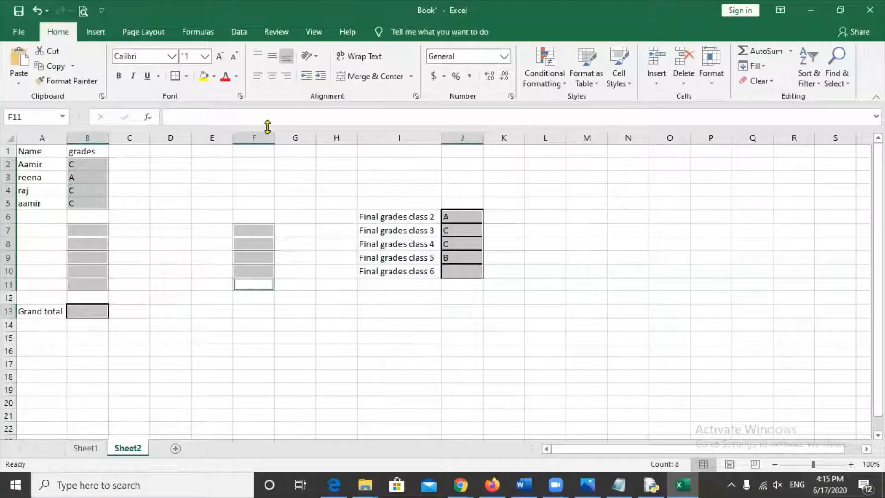
- Protect Sheet2 from the Review tab, entering and confirming the sheet password
{"action": "left_click", "coordinate": [276, 34]}
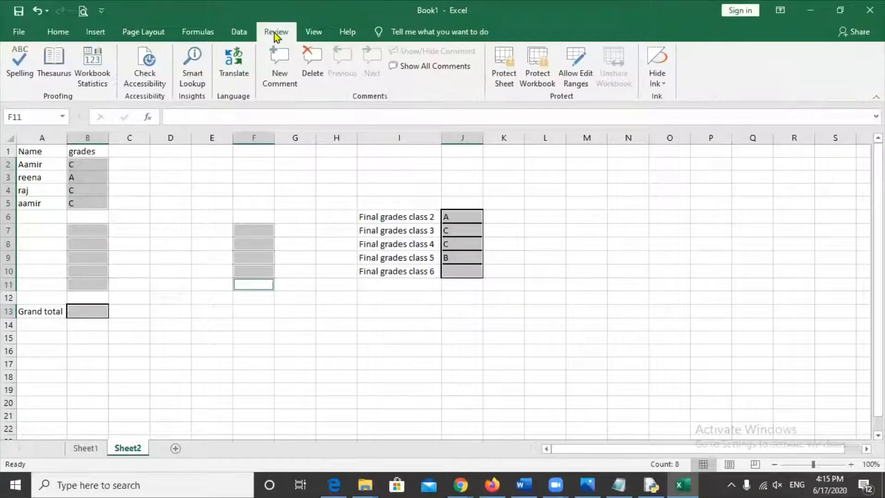
{"action": "left_click", "coordinate": [504, 67]}
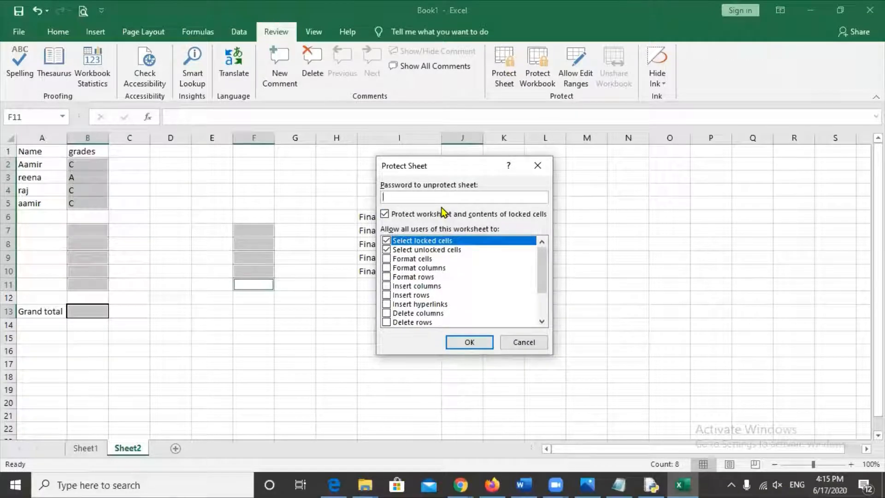
{"action": "type", "text": "123"}
{"action": "left_click", "coordinate": [480, 344]}
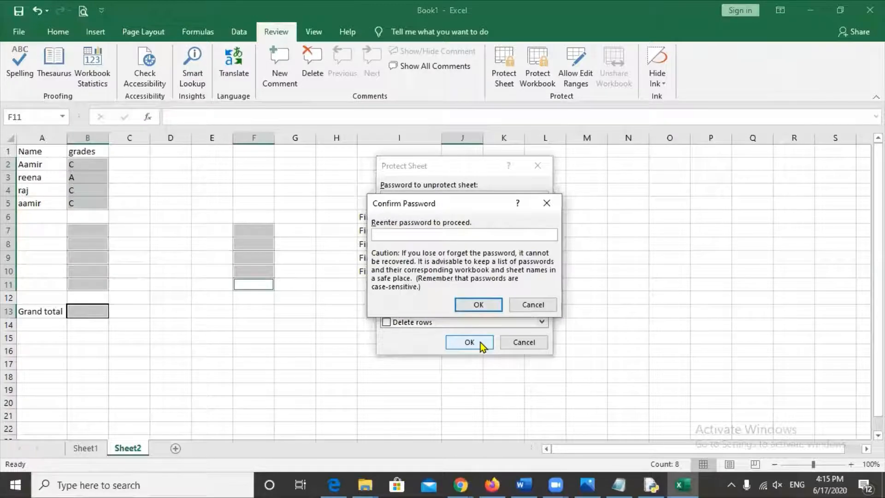
{"action": "type", "text": "123"}
{"action": "left_click", "coordinate": [478, 304]}
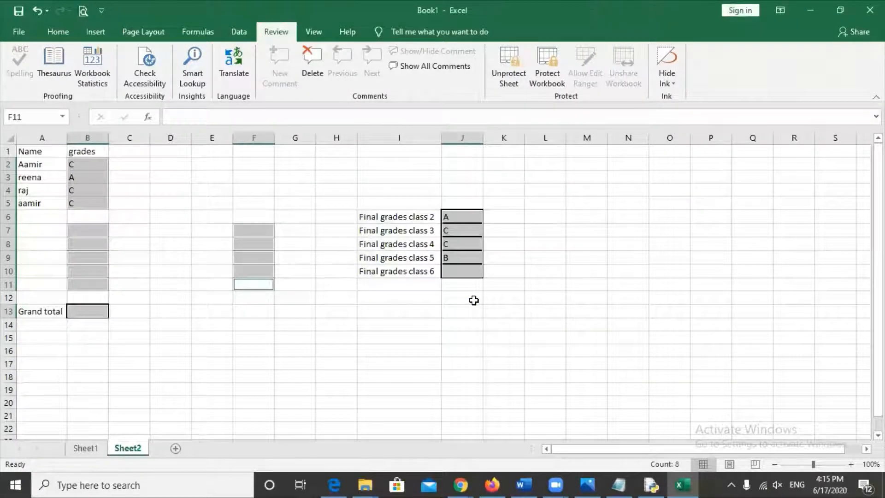
- Save the protected workbook to the Desktop as 'rat' and close Excel
{"action": "left_click", "coordinate": [19, 32]}
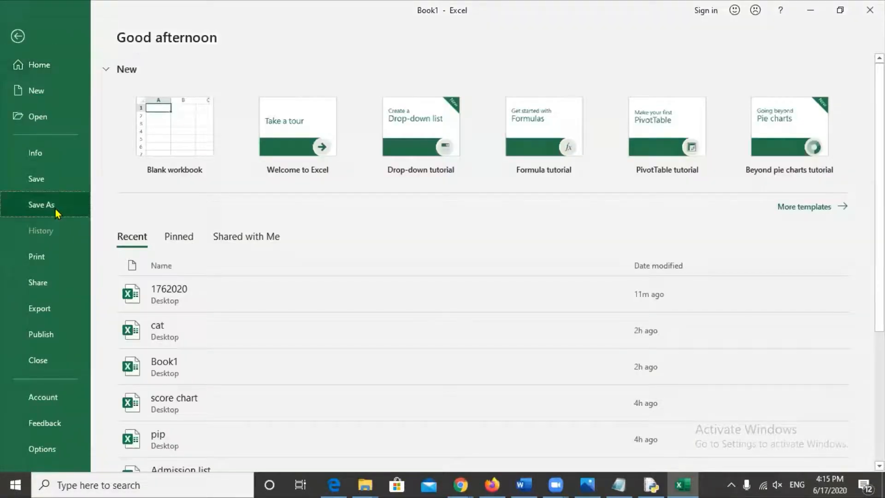
{"action": "left_click", "coordinate": [56, 209]}
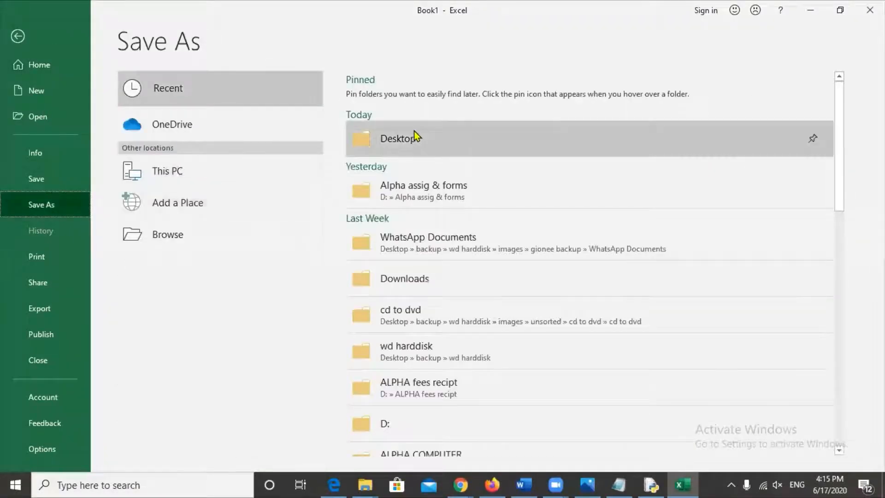
{"action": "left_click", "coordinate": [414, 132]}
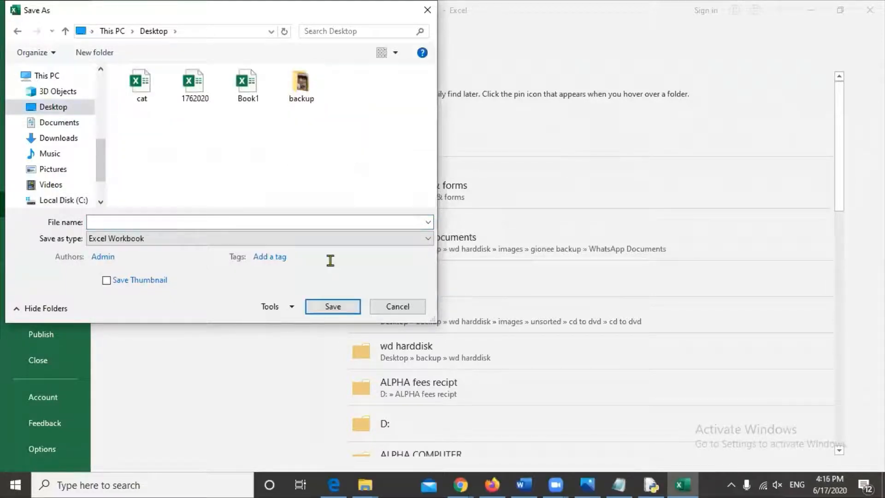
{"action": "type", "text": "ra"}
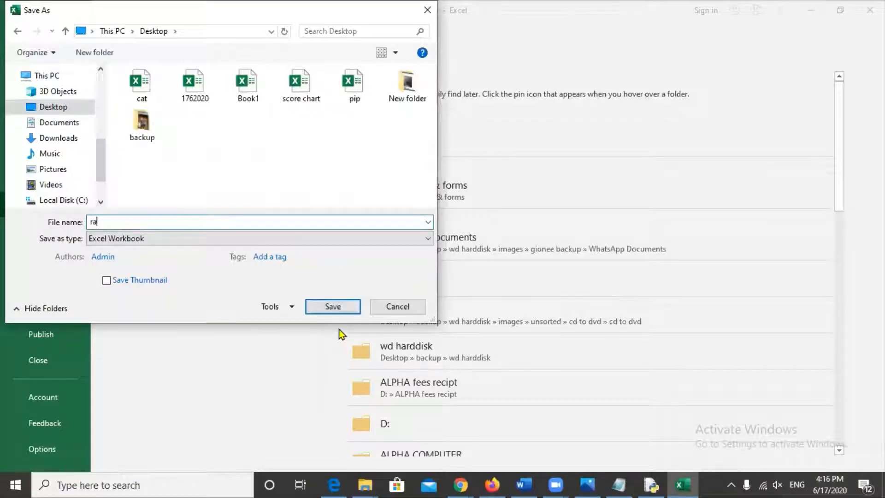
{"action": "type", "text": "t"}
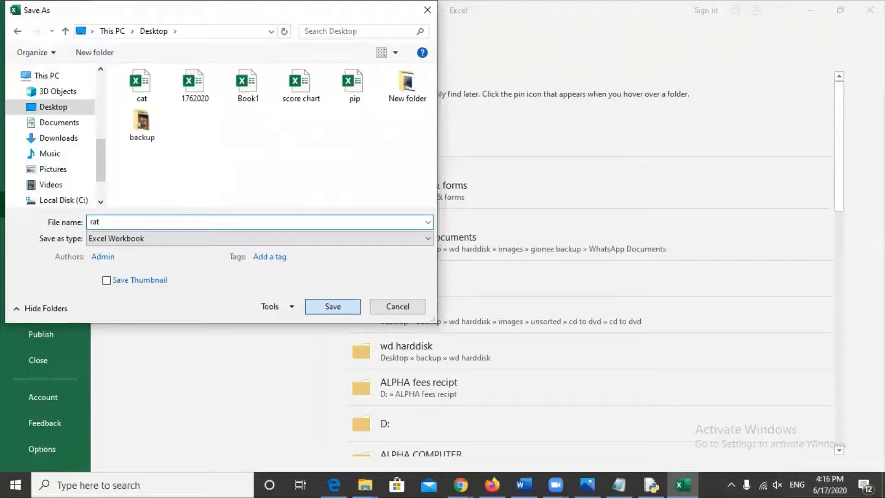
{"action": "key", "text": "Return"}
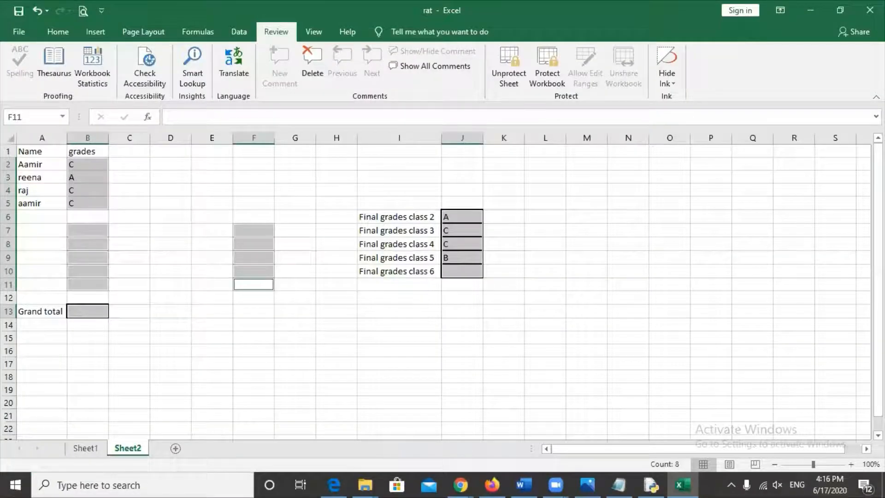
{"action": "key", "text": "alt+F4"}
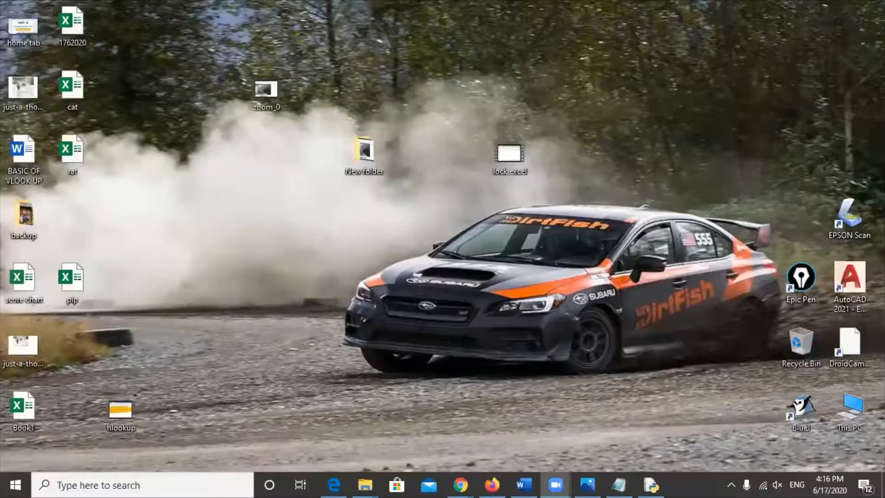
{"action": "double_click", "coordinate": [83, 165]}
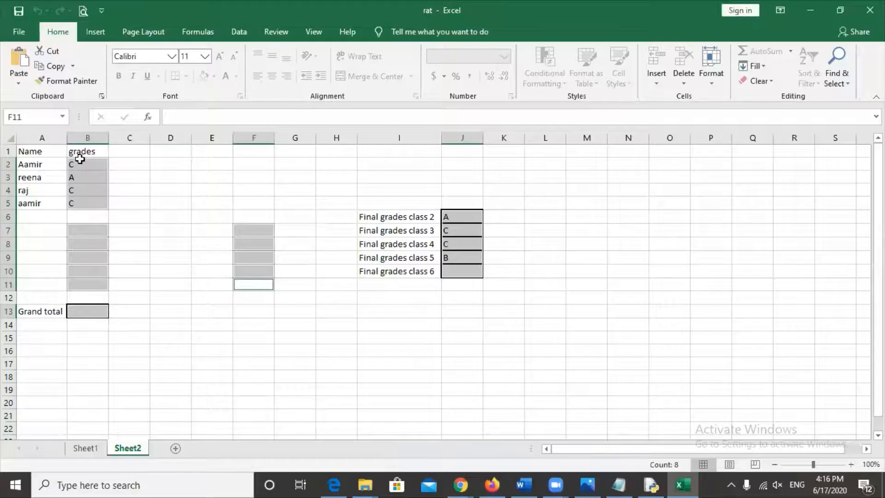
{"action": "left_click", "coordinate": [159, 355]}
{"action": "left_click", "coordinate": [296, 360]}
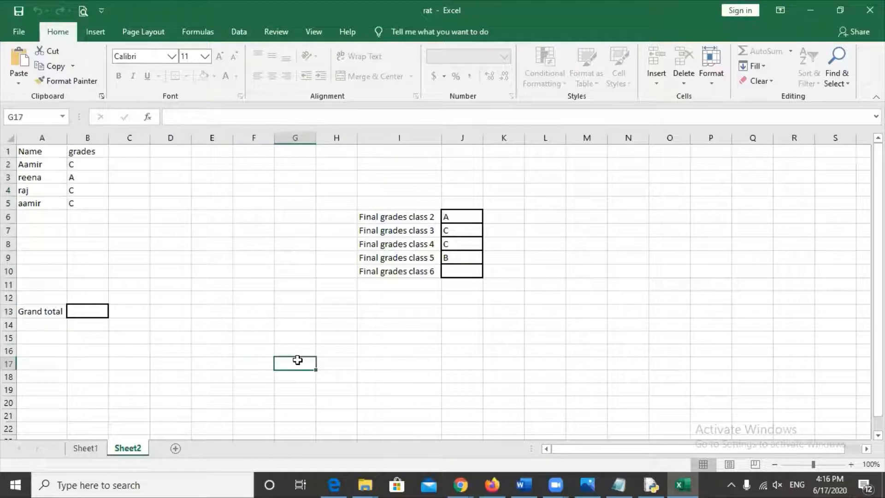
{"action": "left_click", "coordinate": [183, 360]}
{"action": "left_click", "coordinate": [92, 449]}
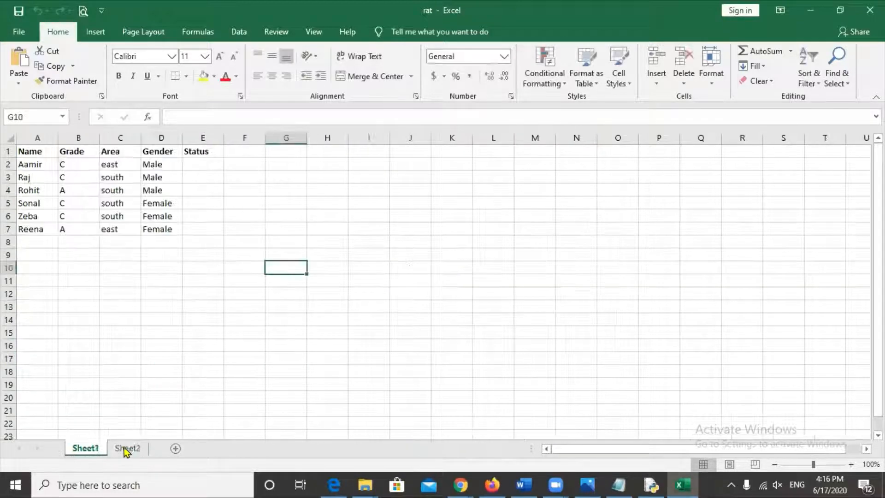
{"action": "left_click", "coordinate": [125, 451]}
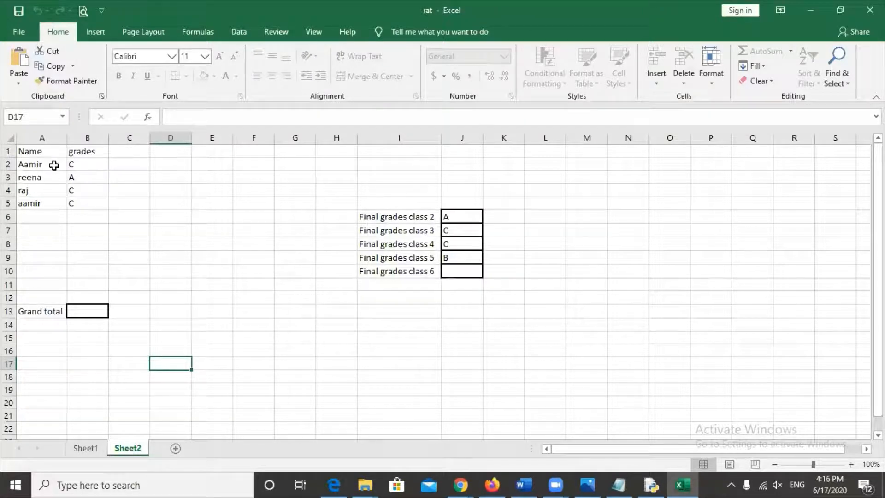
{"action": "left_click", "coordinate": [87, 171]}
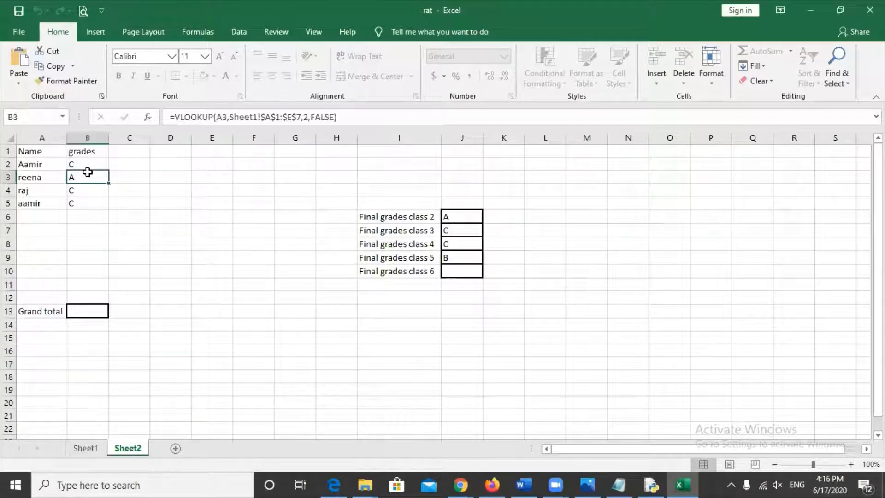
{"action": "double_click", "coordinate": [87, 175]}
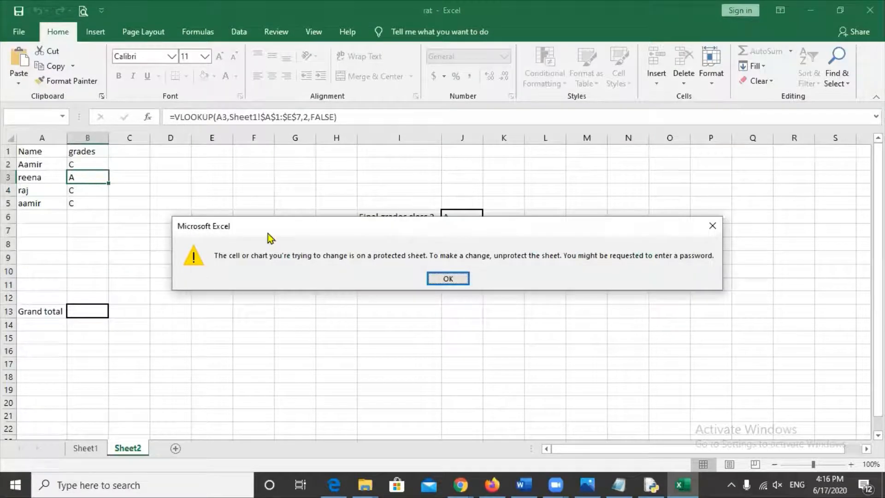
{"action": "left_click", "coordinate": [447, 279]}
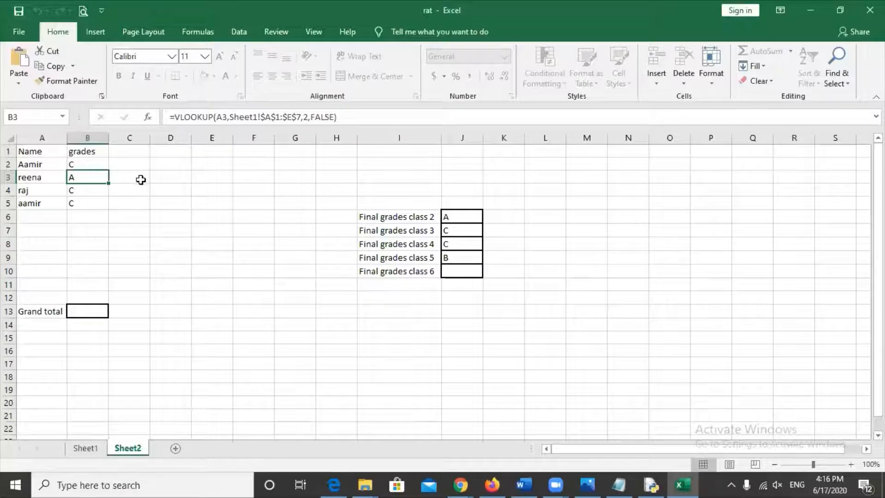
{"action": "left_click", "coordinate": [180, 176]}
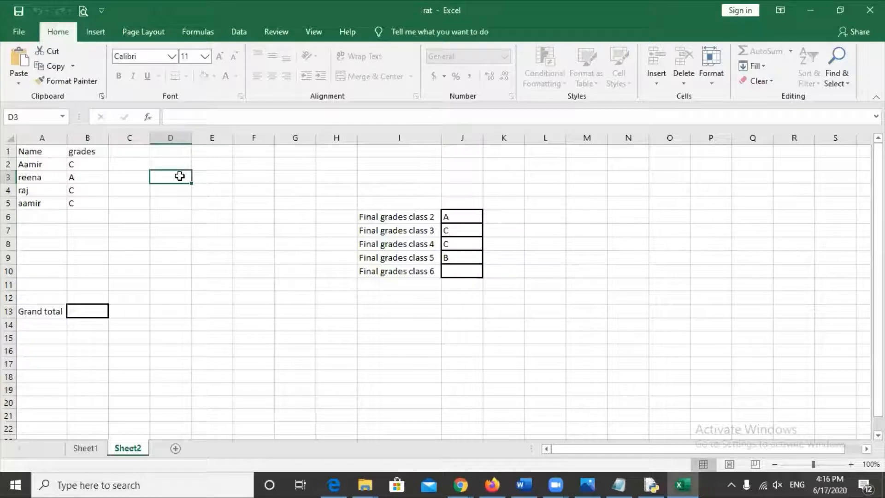
{"action": "type", "text": "gdfgfgf"}
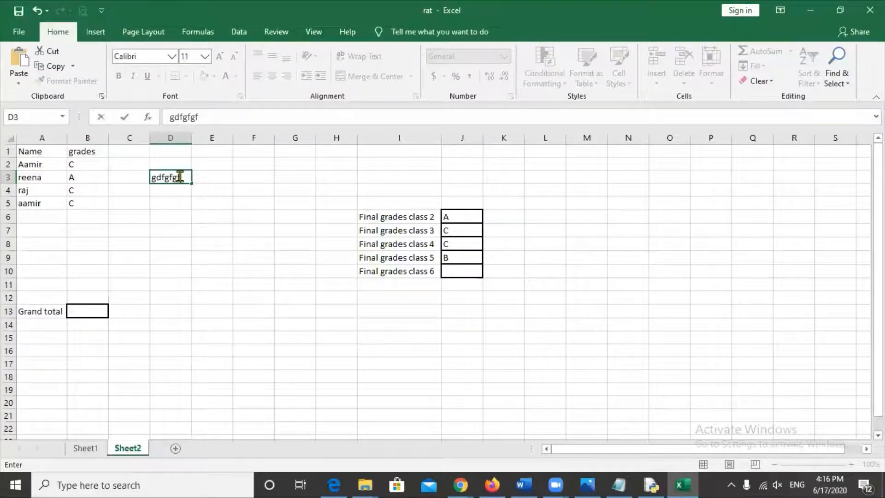
{"action": "key", "text": "BackSpace"}
{"action": "key", "text": "BackSpace"}
{"action": "key", "text": "BackSpace"}
{"action": "key", "text": "BackSpace"}
{"action": "key", "text": "BackSpace"}
{"action": "key", "text": "BackSpace"}
{"action": "key", "text": "BackSpace"}
{"action": "type", "text": "dbbcfbd"}
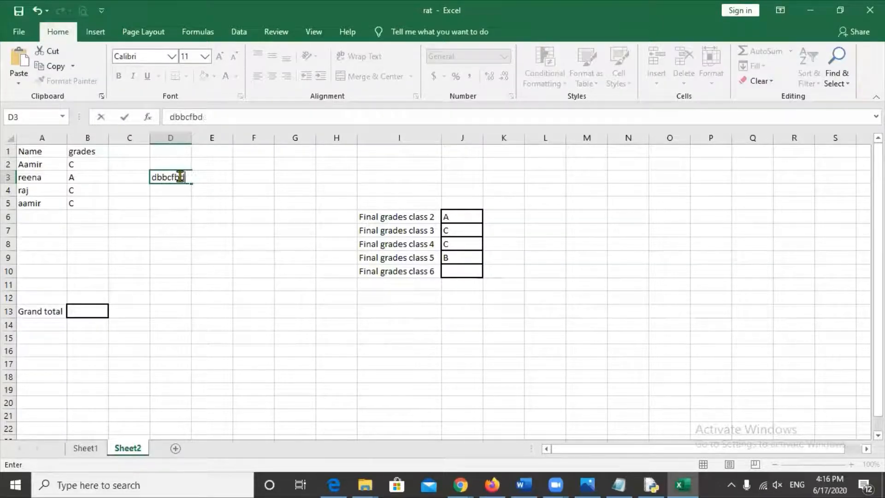
{"action": "key", "text": "BackSpace"}
{"action": "key", "text": "BackSpace"}
{"action": "key", "text": "BackSpace"}
{"action": "key", "text": "BackSpace"}
{"action": "key", "text": "BackSpace"}
{"action": "key", "text": "BackSpace"}
{"action": "key", "text": "BackSpace"}
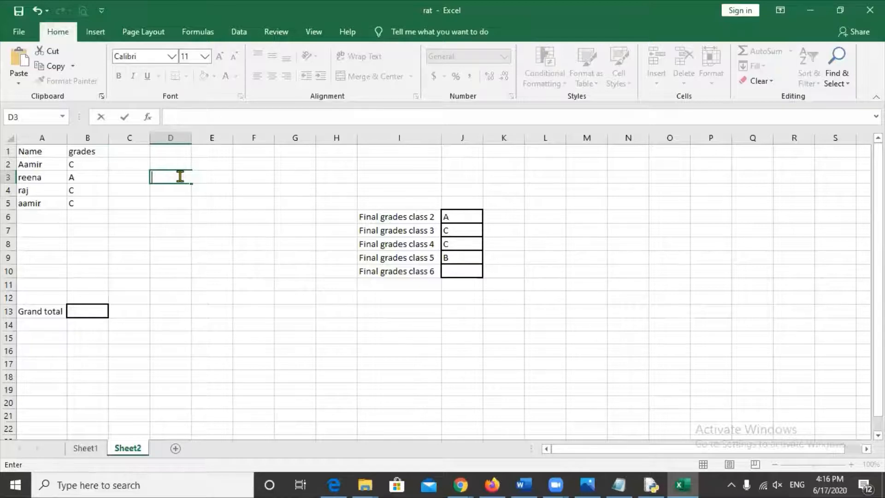
{"action": "left_click", "coordinate": [242, 281]}
{"action": "left_click", "coordinate": [77, 311]}
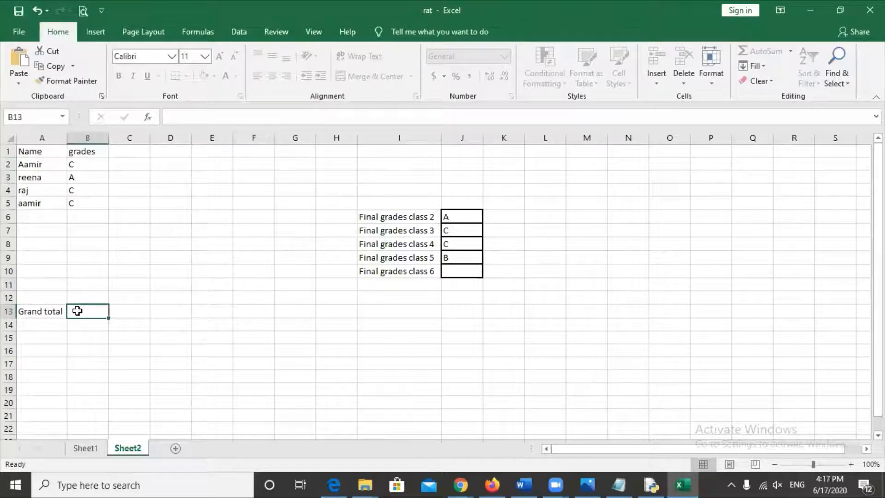
{"action": "double_click", "coordinate": [77, 311]}
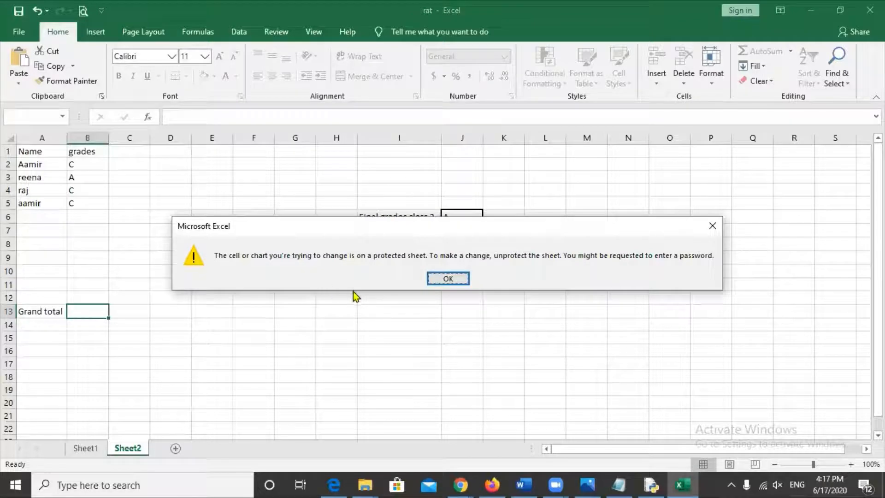
{"action": "left_click", "coordinate": [463, 279]}
{"action": "left_click", "coordinate": [462, 254]}
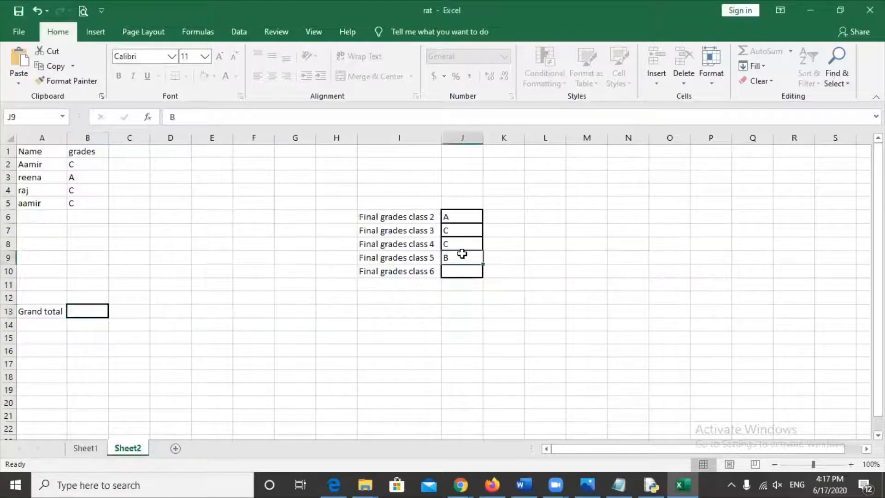
{"action": "double_click", "coordinate": [462, 254]}
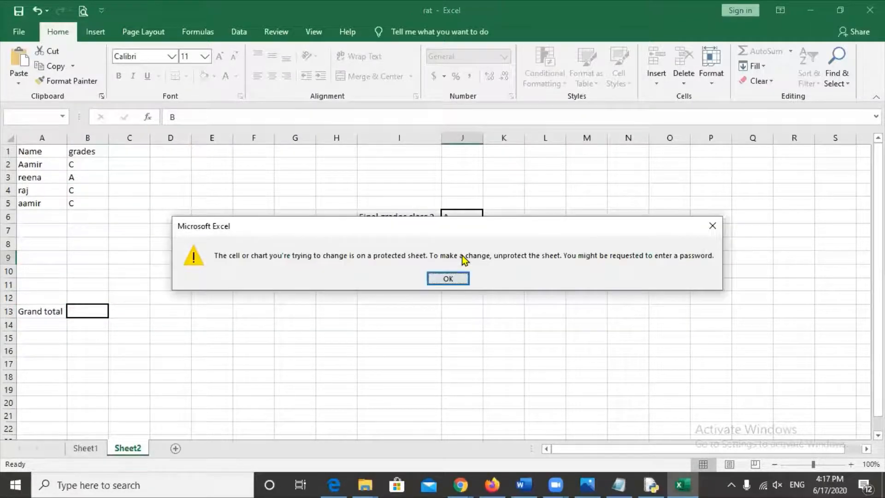
{"action": "left_click", "coordinate": [461, 278]}
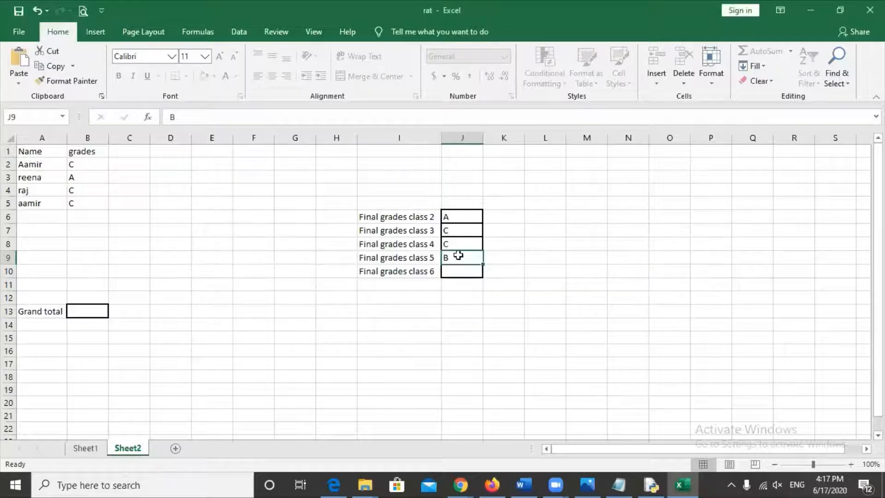
{"action": "left_click", "coordinate": [458, 230]}
{"action": "left_click", "coordinate": [457, 268]}
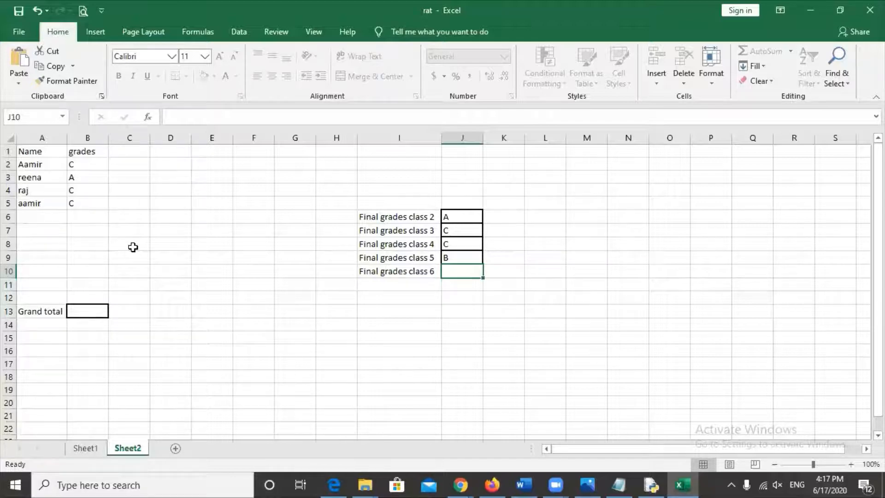
{"action": "left_click", "coordinate": [86, 178]}
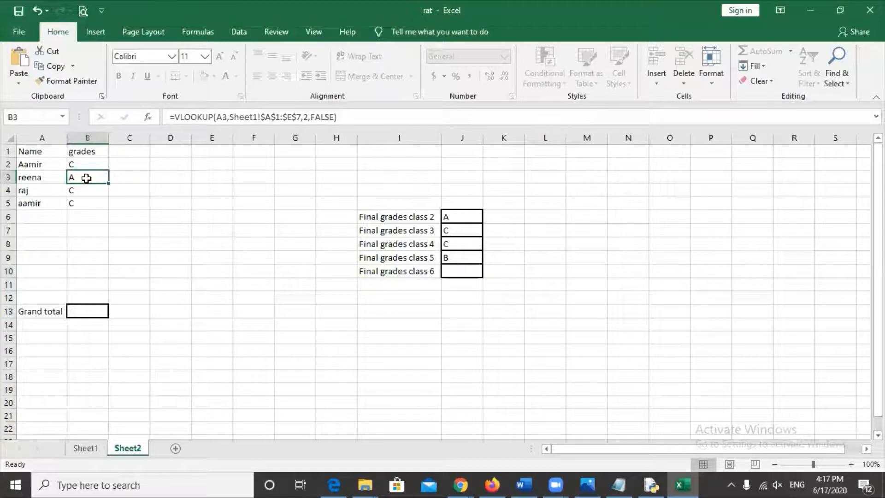
{"action": "left_click", "coordinate": [85, 203]}
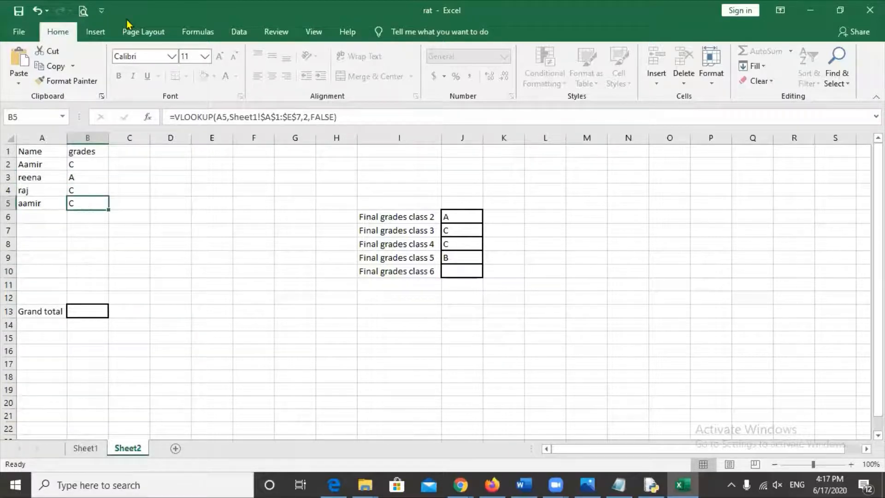
{"action": "left_click", "coordinate": [102, 176]}
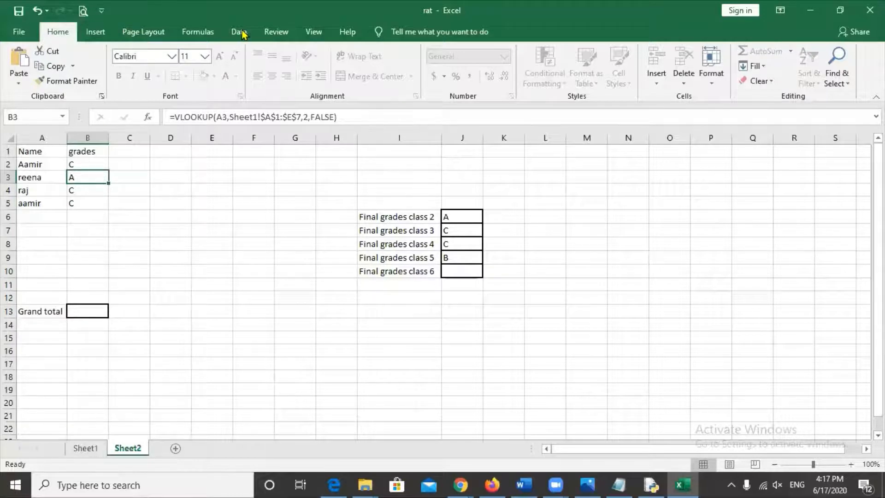
- Unprotect Sheet2 by entering its sheet password
{"action": "left_click", "coordinate": [286, 33]}
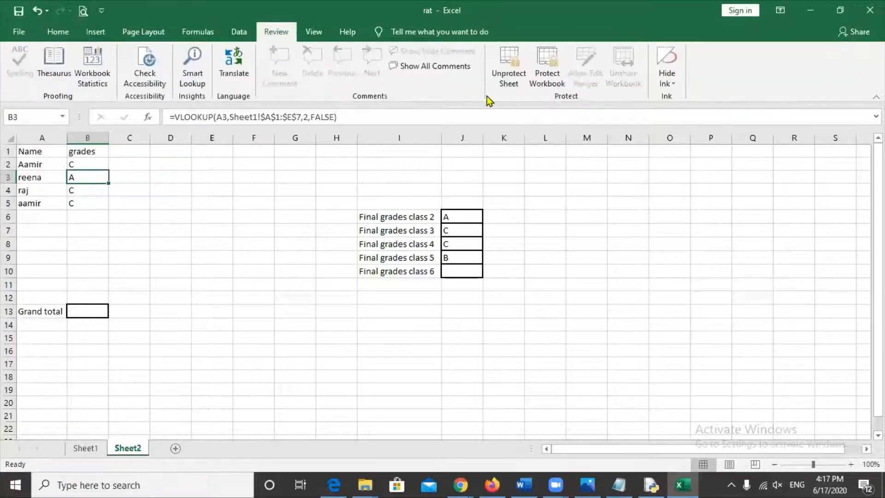
{"action": "left_click", "coordinate": [504, 83]}
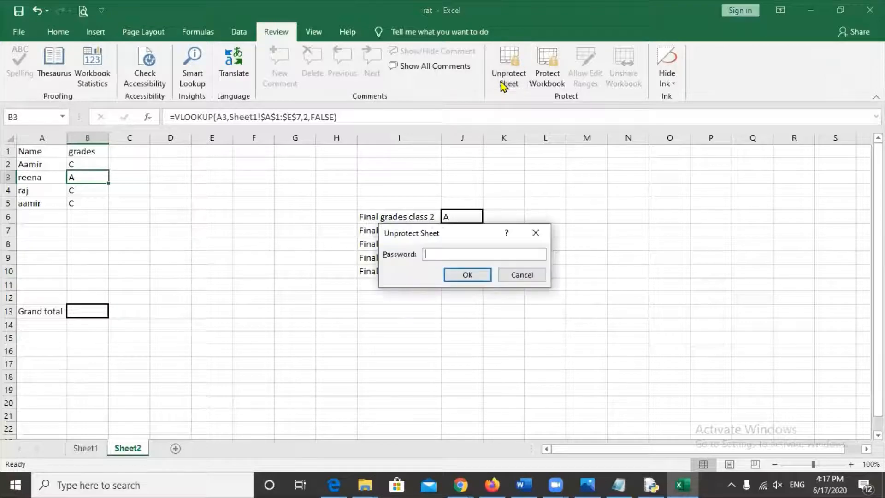
{"action": "type", "text": "•••"}
{"action": "key", "text": "Return"}
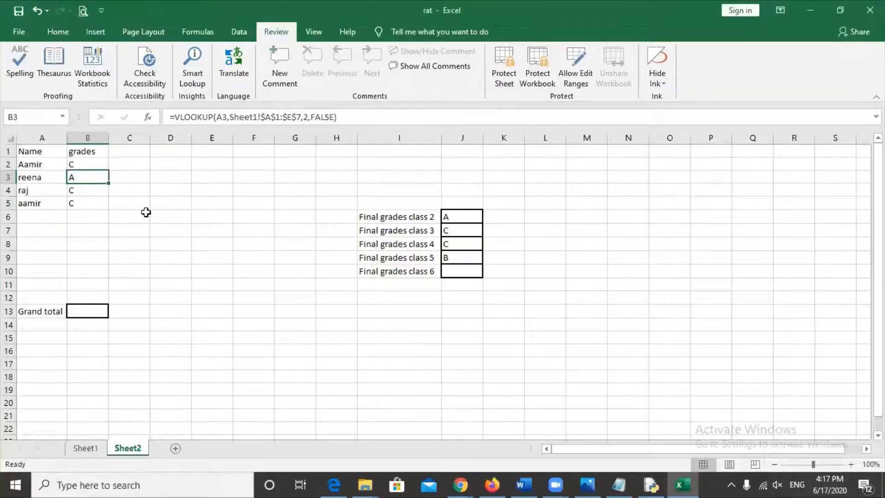
- Clear raj's grade in cell B4
{"action": "left_click", "coordinate": [92, 165]}
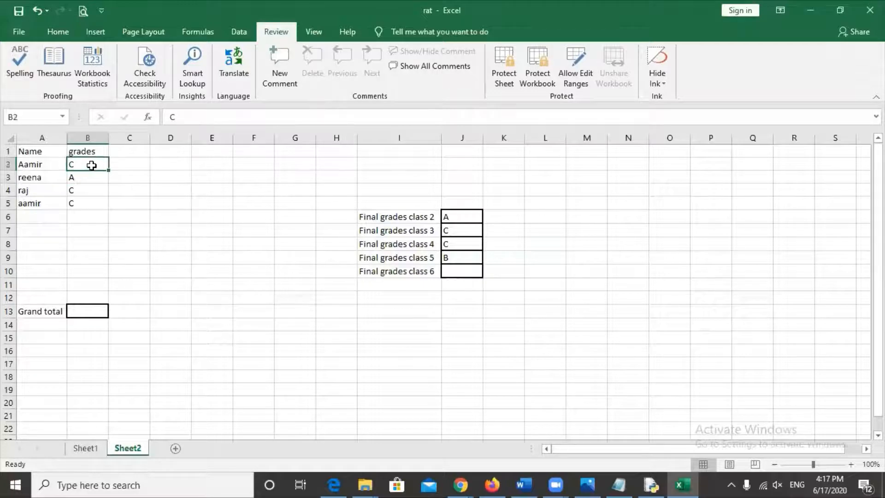
{"action": "key", "text": "Down"}
{"action": "key", "text": "Down"}
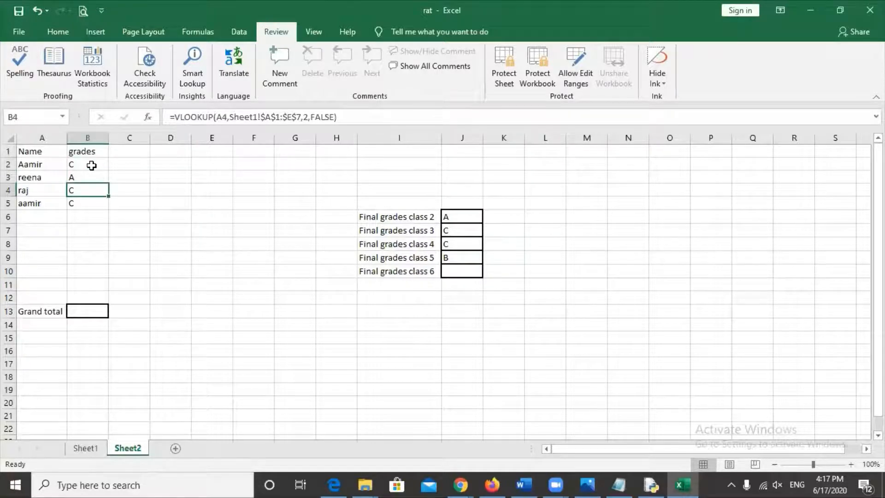
{"action": "key", "text": "BackSpace"}
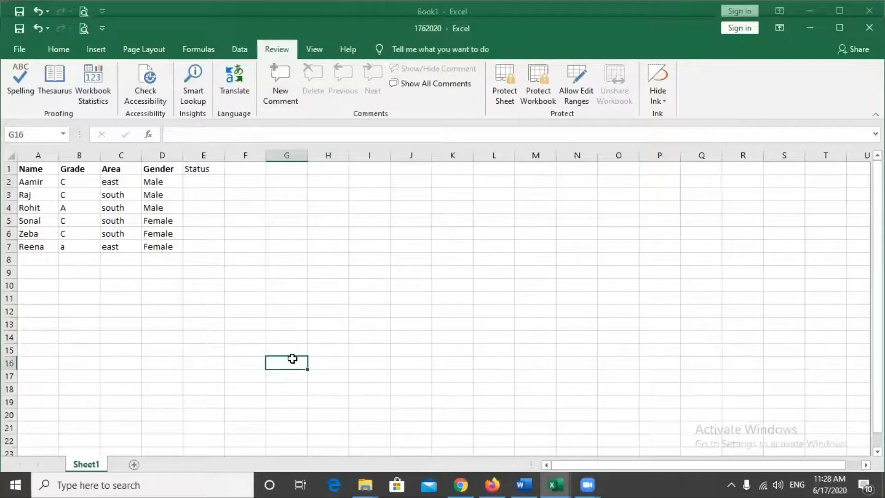
- Select empty cell K13 in the 1762020 workbook's table sheet
{"action": "left_click", "coordinate": [451, 321]}
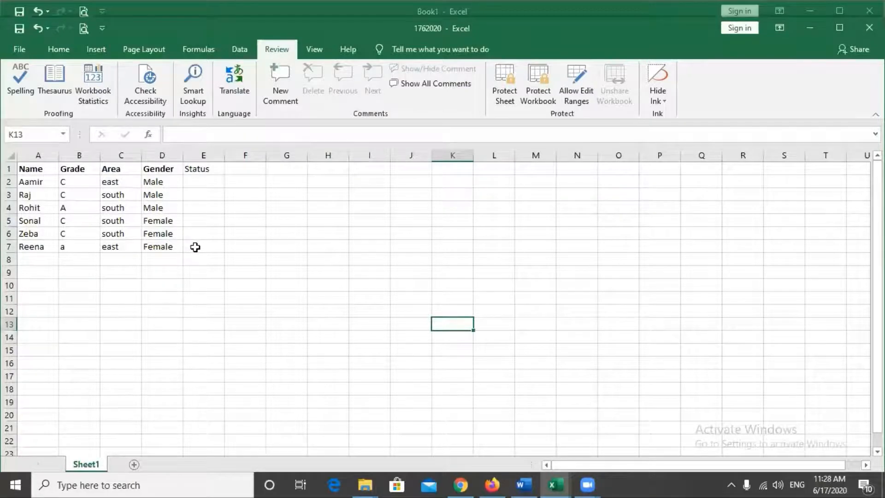
- Copy the A1:E7 Name–Status table into a new blank Sheet2
{"action": "left_click_drag", "start_coordinate": [191, 245], "coordinate": [40, 168]}
{"action": "key", "text": "ctrl+c"}
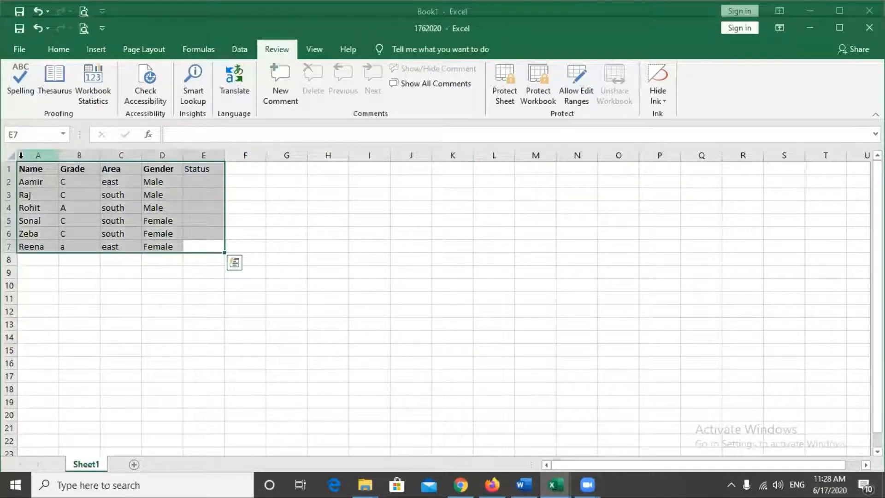
{"action": "left_click", "coordinate": [134, 465]}
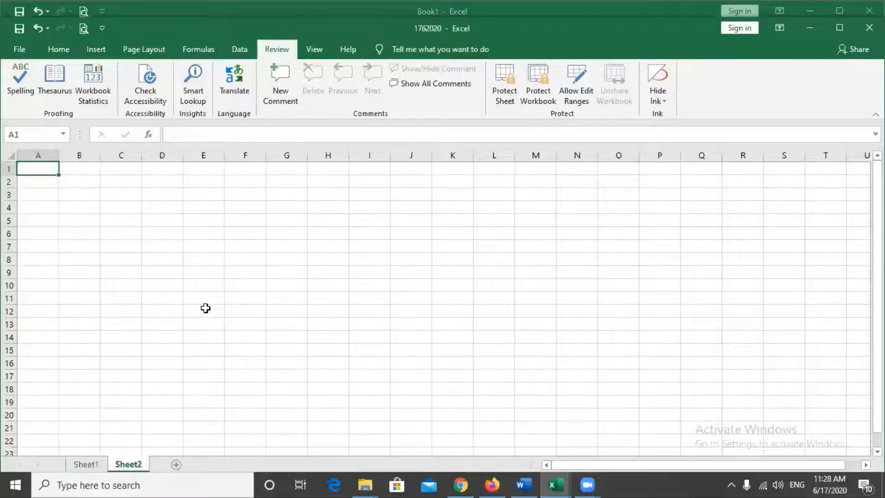
{"action": "key", "text": "ctrl+v"}
{"action": "left_click", "coordinate": [205, 308]}
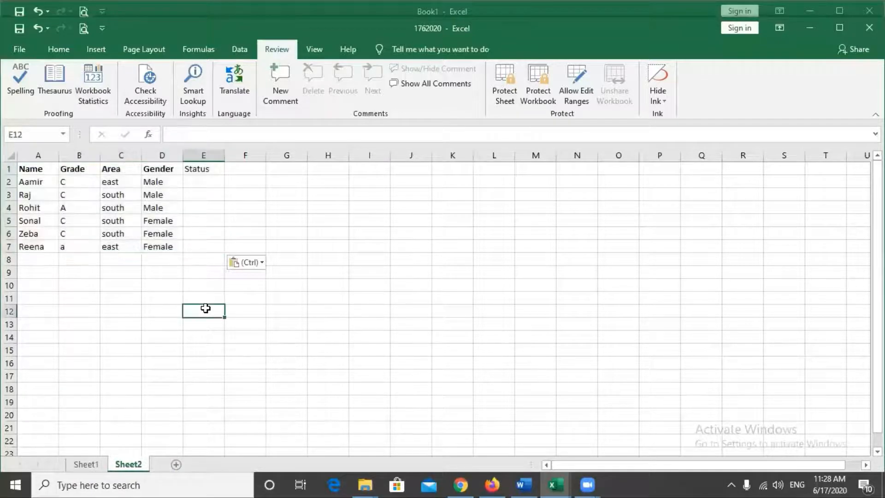
{"action": "left_click", "coordinate": [368, 348]}
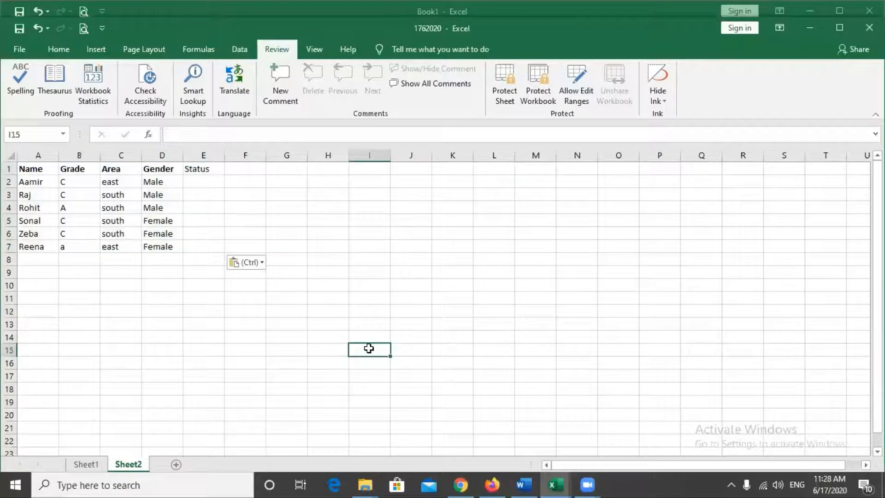
{"action": "left_click", "coordinate": [195, 315]}
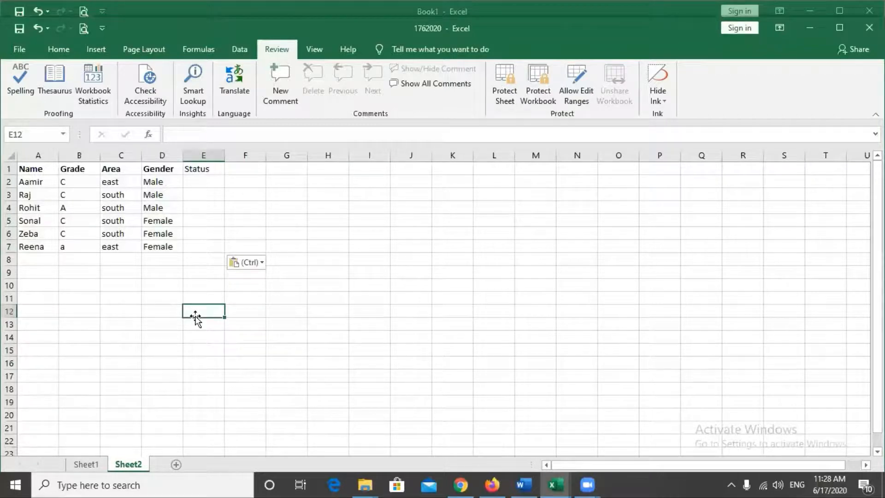
{"action": "left_click", "coordinate": [267, 331]}
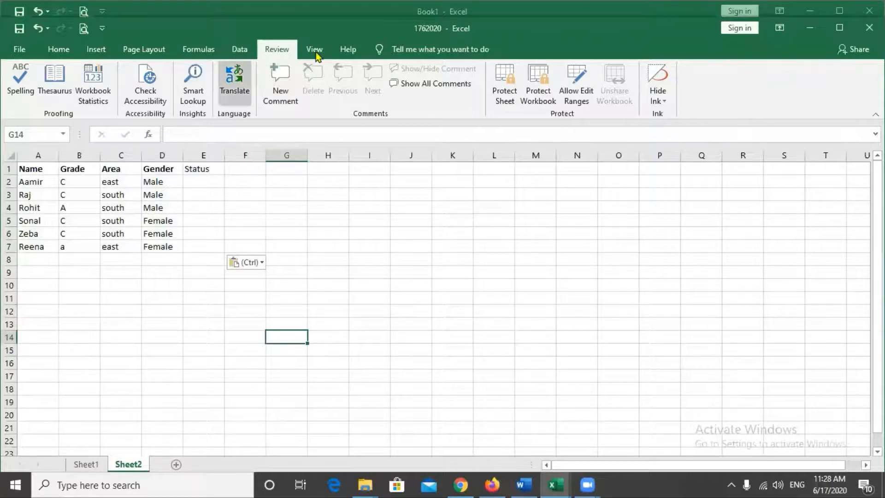
- Open the Protect Sheet settings from the Review tab
{"action": "left_click", "coordinate": [57, 49]}
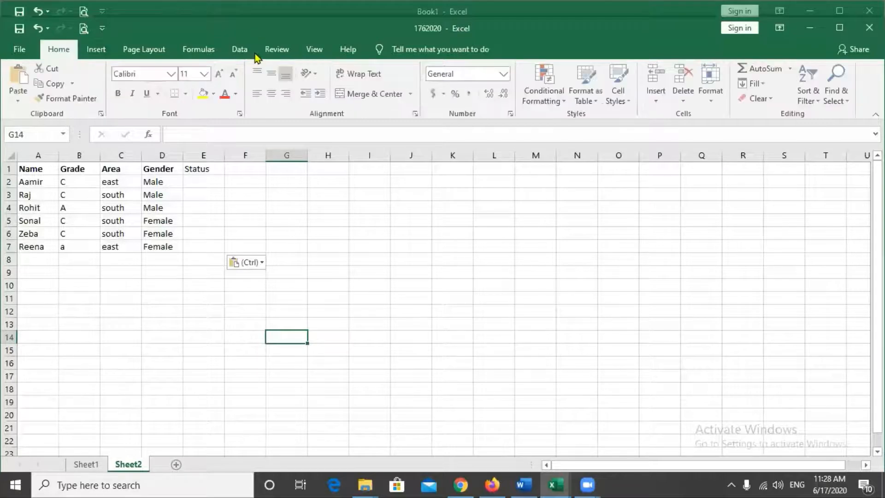
{"action": "left_click", "coordinate": [268, 53]}
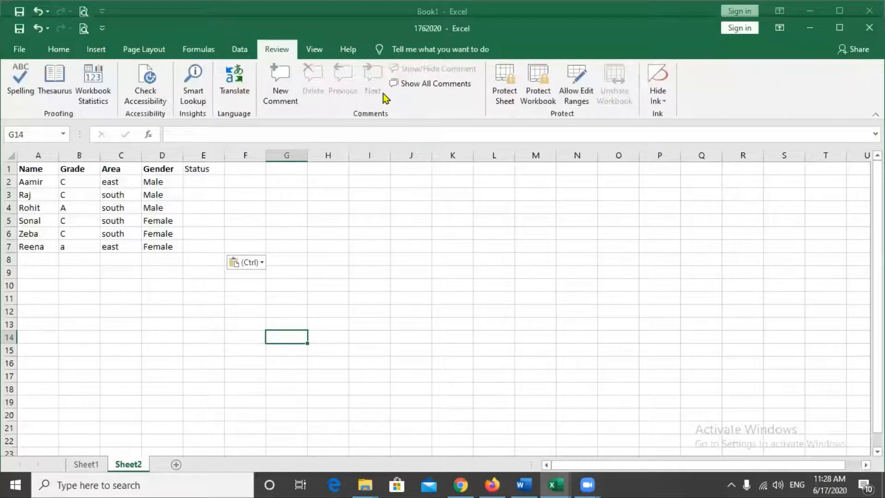
{"action": "left_click", "coordinate": [511, 94]}
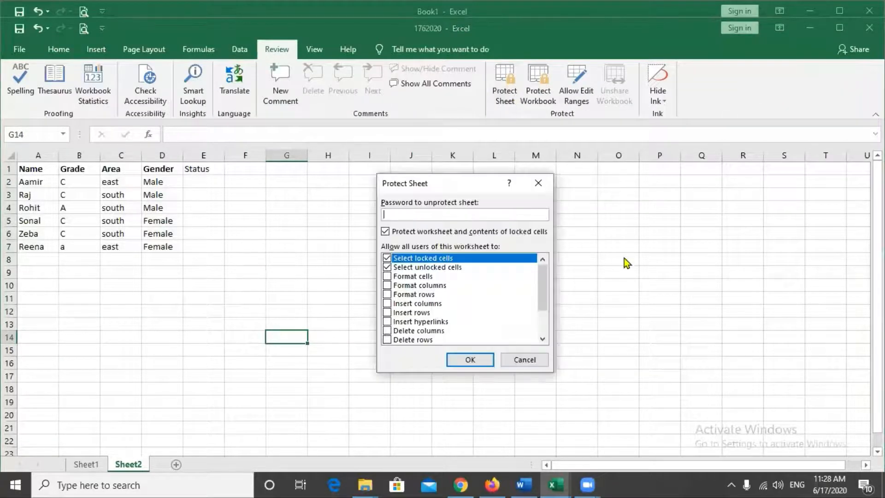
- Protect Sheet2 with a confirmed password, then close 1762020 saving the changes
{"action": "type", "text": "123"}
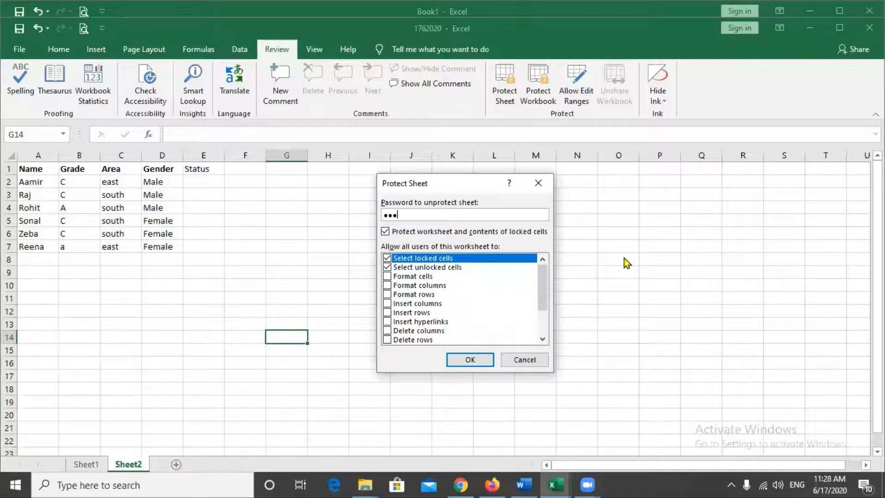
{"action": "left_click", "coordinate": [463, 364]}
{"action": "type", "text": "1"}
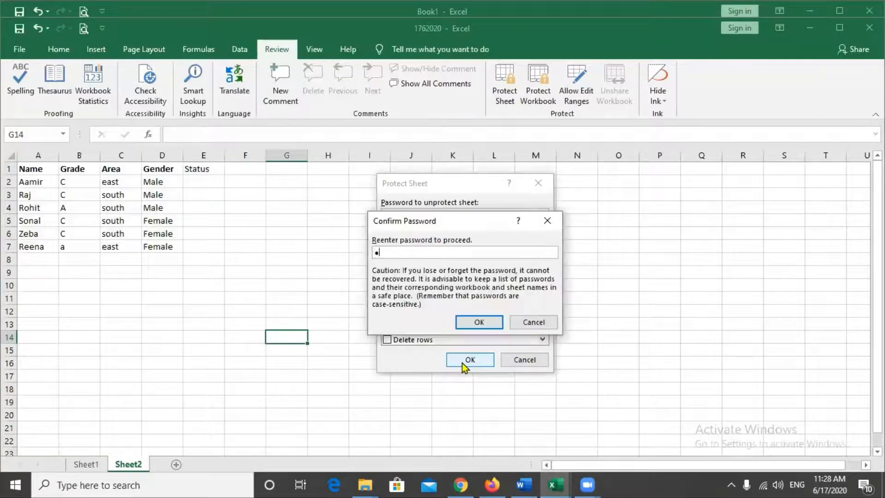
{"action": "type", "text": "23"}
{"action": "left_click", "coordinate": [479, 322]}
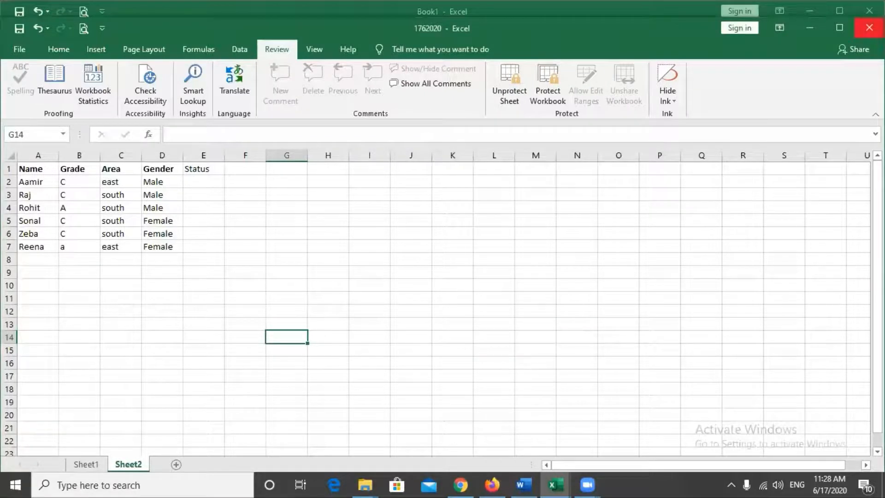
{"action": "left_click", "coordinate": [869, 28]}
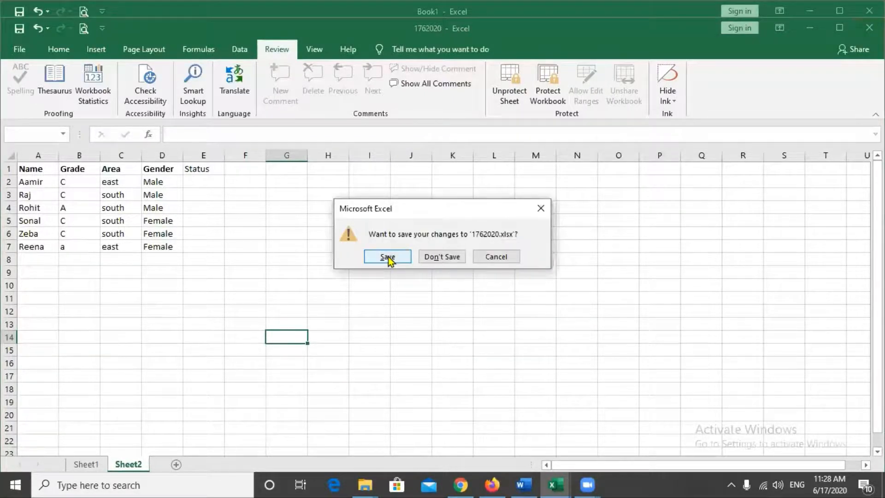
{"action": "left_click", "coordinate": [388, 257]}
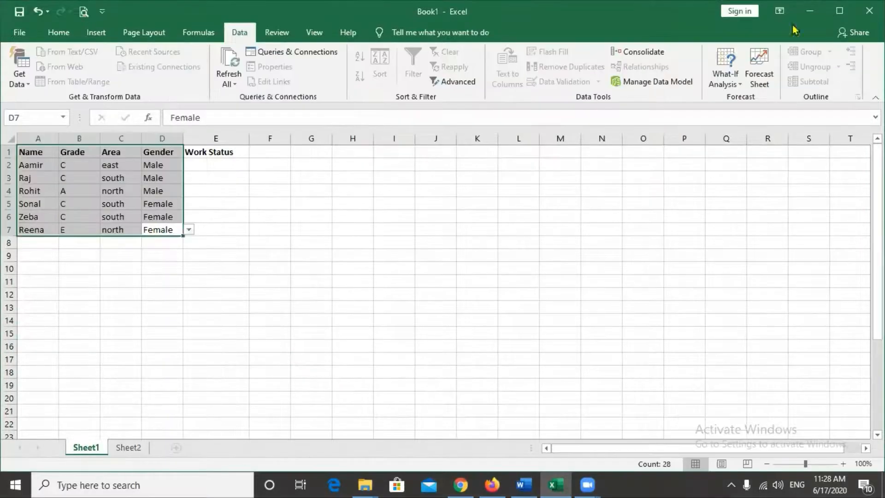
- Close Book1 without saving and reopen 1762020 from the desktop
{"action": "left_click", "coordinate": [869, 11]}
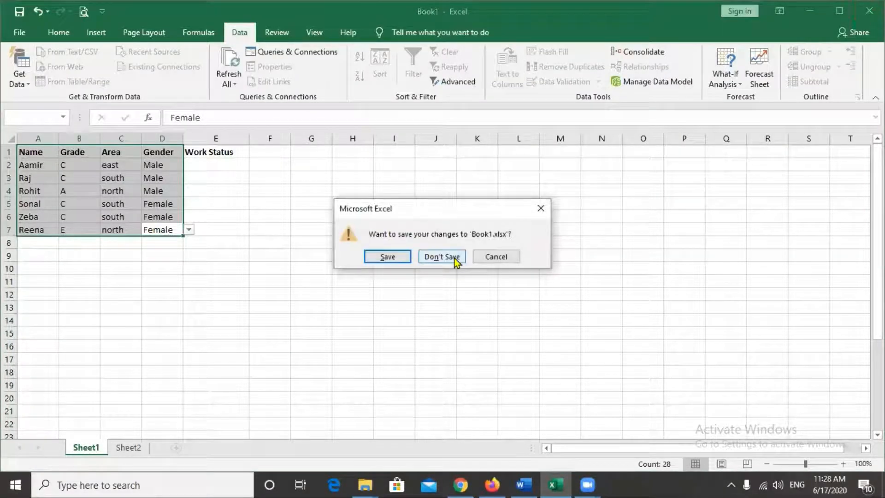
{"action": "left_click", "coordinate": [456, 258]}
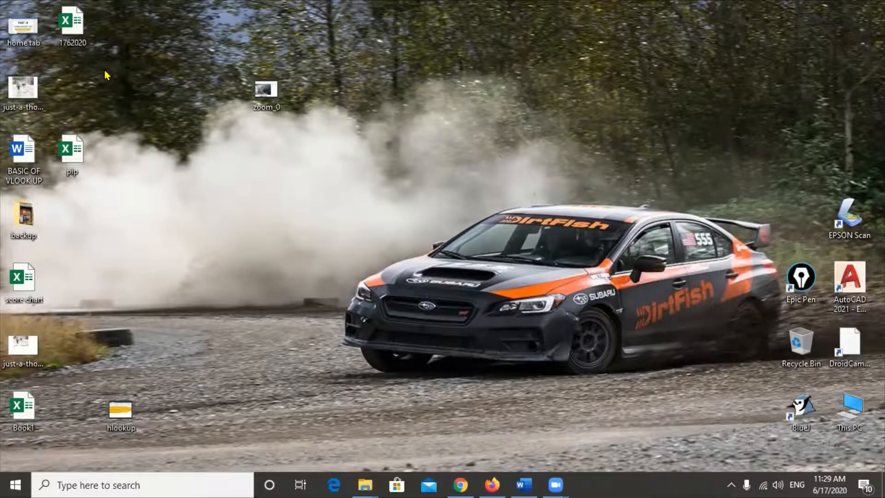
{"action": "double_click", "coordinate": [75, 27]}
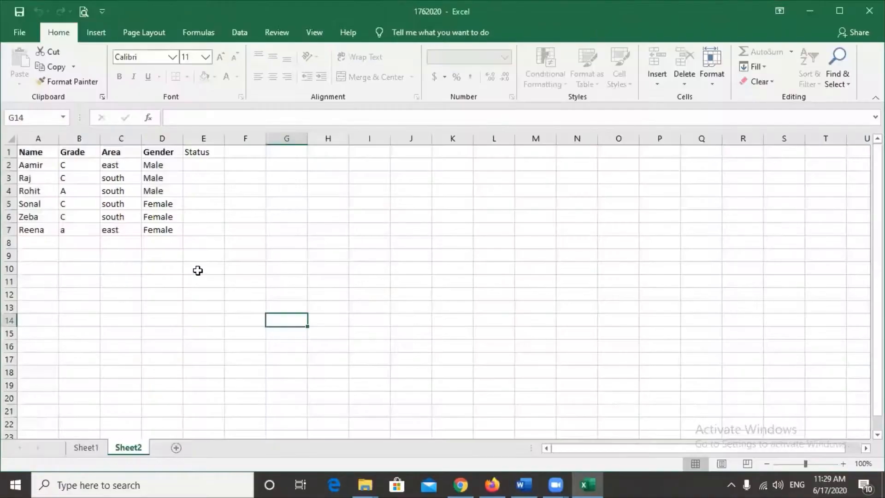
- Try editing a Sheet2 cell and dismiss the protected-sheet warning
{"action": "left_click", "coordinate": [198, 271]}
{"action": "left_click", "coordinate": [168, 207]}
{"action": "left_click", "coordinate": [410, 238]}
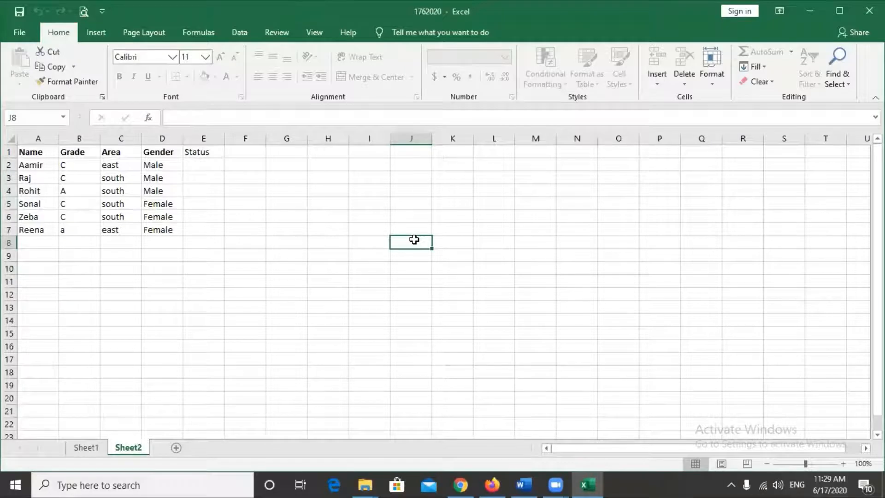
{"action": "double_click", "coordinate": [415, 242]}
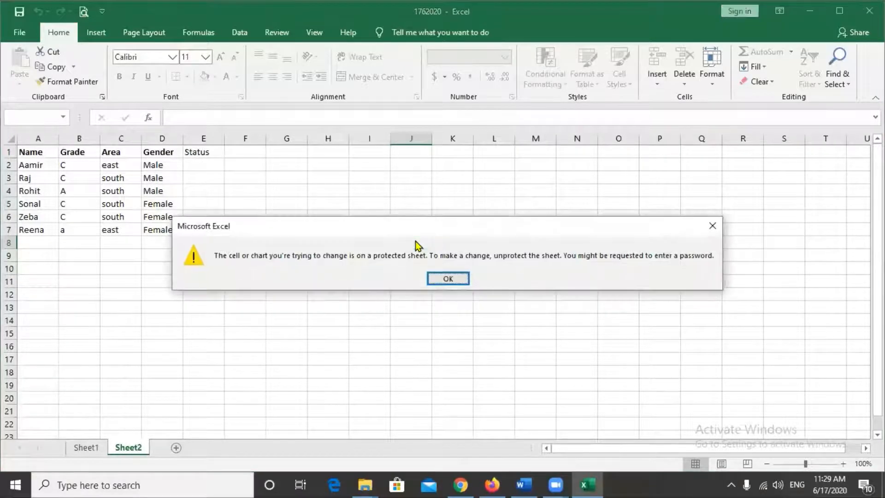
{"action": "left_click", "coordinate": [450, 278]}
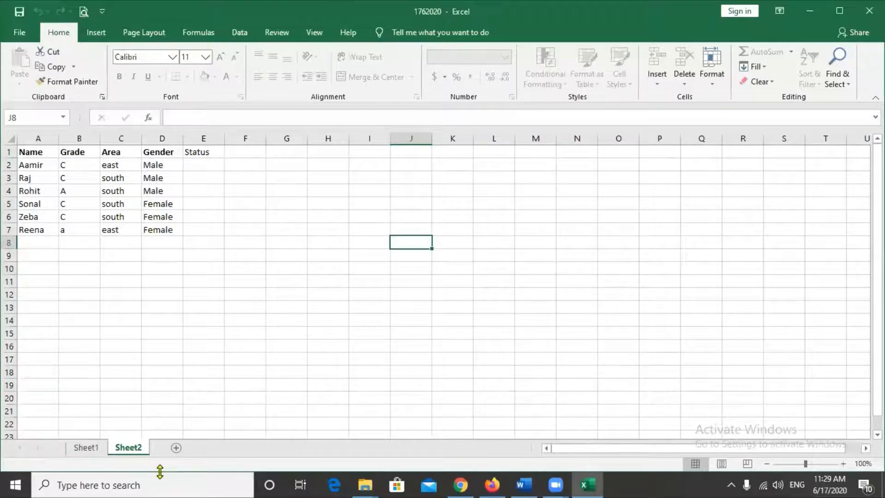
- Enter 'aamir' in cell K13 on the unprotected Sheet1
{"action": "left_click", "coordinate": [86, 448]}
{"action": "left_click", "coordinate": [286, 313]}
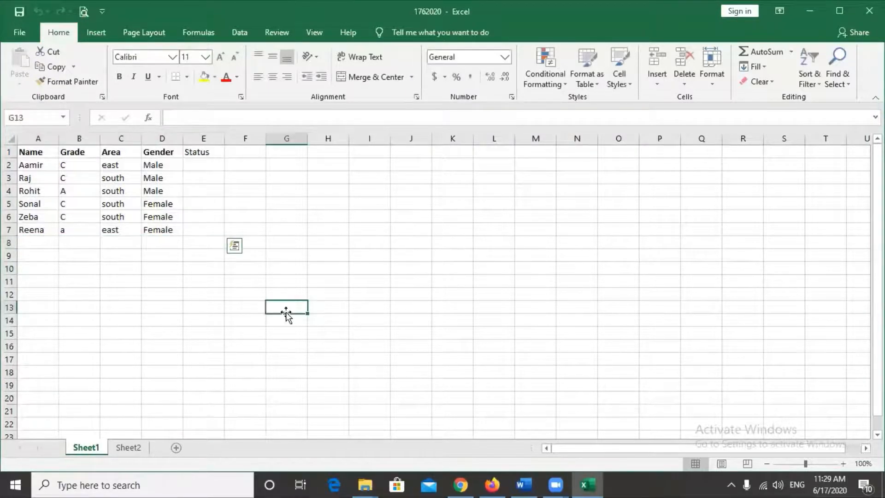
{"action": "left_click", "coordinate": [490, 337]}
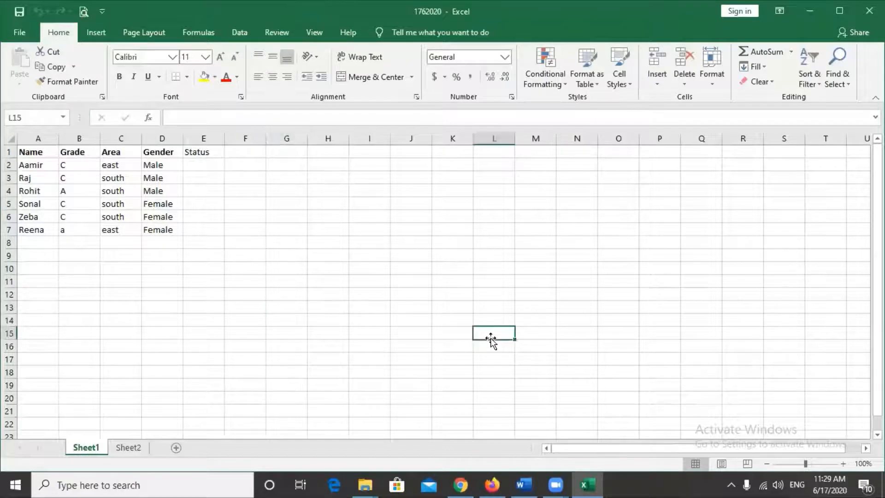
{"action": "left_click", "coordinate": [458, 307]}
{"action": "type", "text": "aa"}
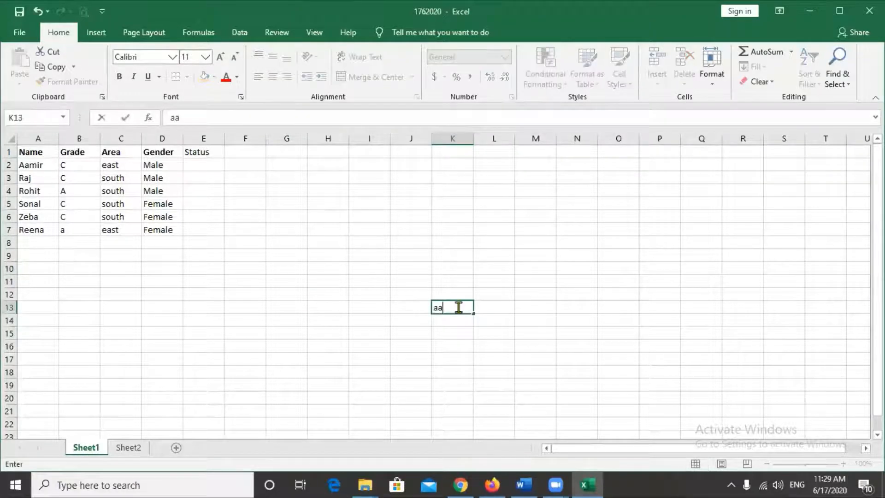
{"action": "type", "text": "mir"}
{"action": "left_click", "coordinate": [476, 375]}
- Back on Sheet2, confirm edits are still blocked and dismiss the warning
{"action": "left_click", "coordinate": [126, 449]}
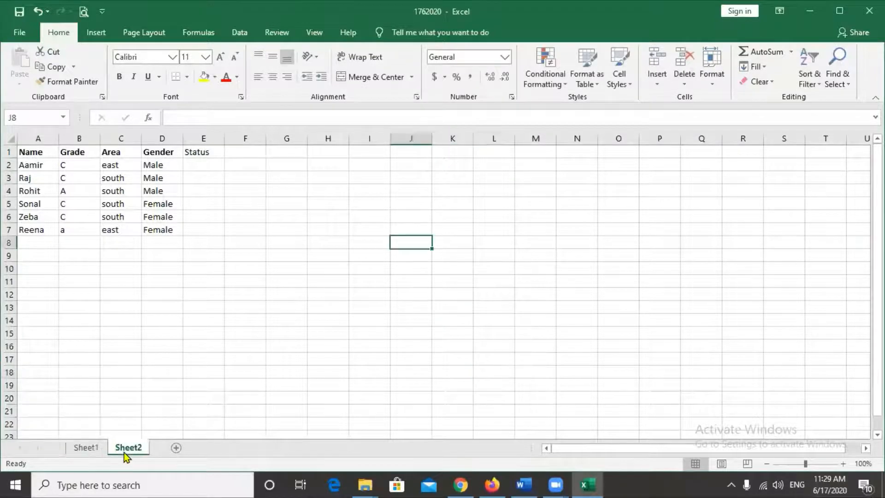
{"action": "double_click", "coordinate": [306, 331]}
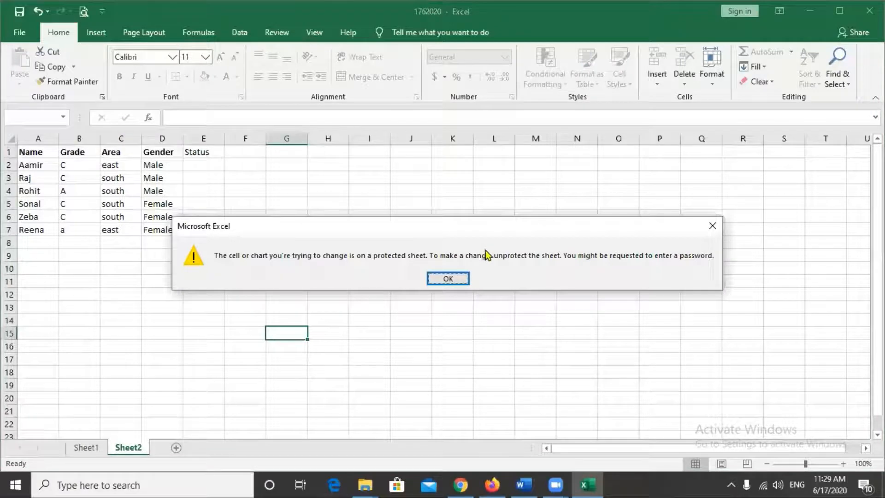
{"action": "left_click", "coordinate": [454, 278]}
{"action": "left_click", "coordinate": [319, 280]}
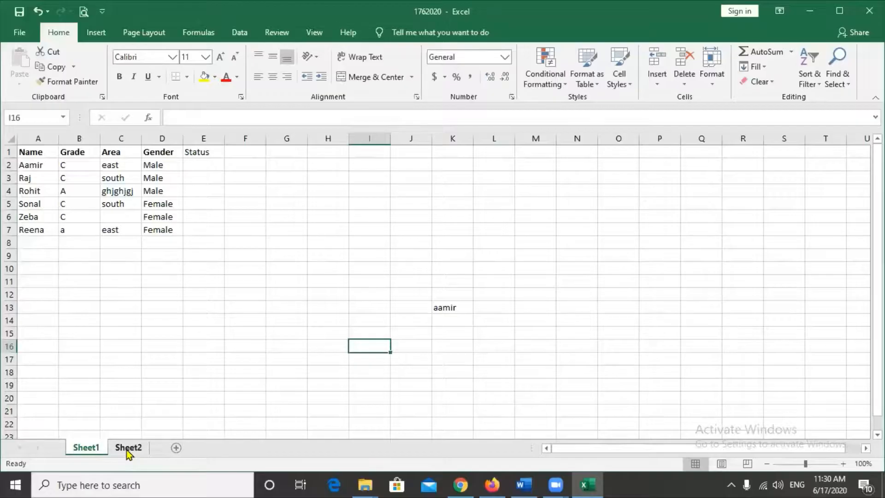
{"action": "left_click", "coordinate": [128, 447]}
{"action": "left_click", "coordinate": [261, 321]}
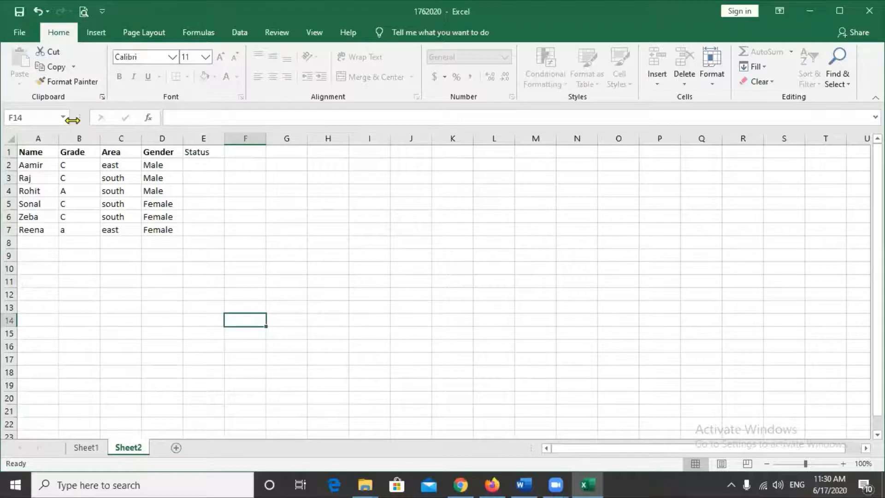
- Save As to the Desktop, setting a confirmed password to open in General Options
{"action": "left_click", "coordinate": [18, 34]}
{"action": "left_click", "coordinate": [60, 202]}
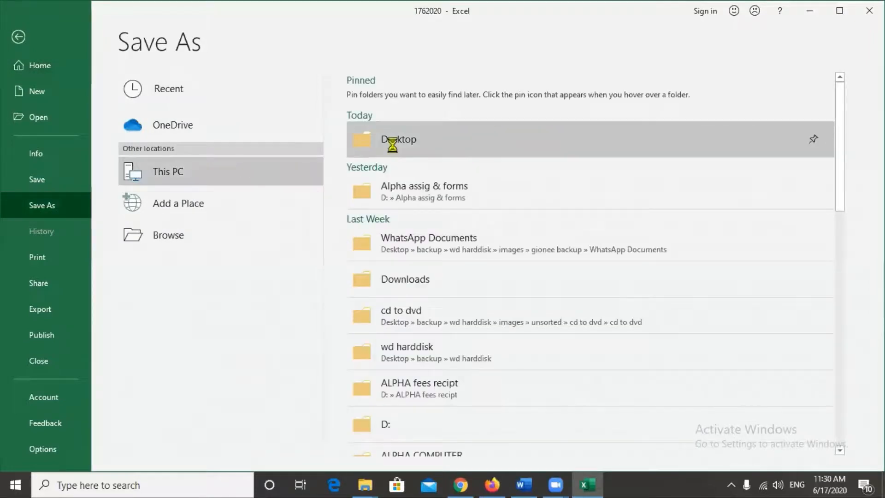
{"action": "left_click", "coordinate": [394, 145]}
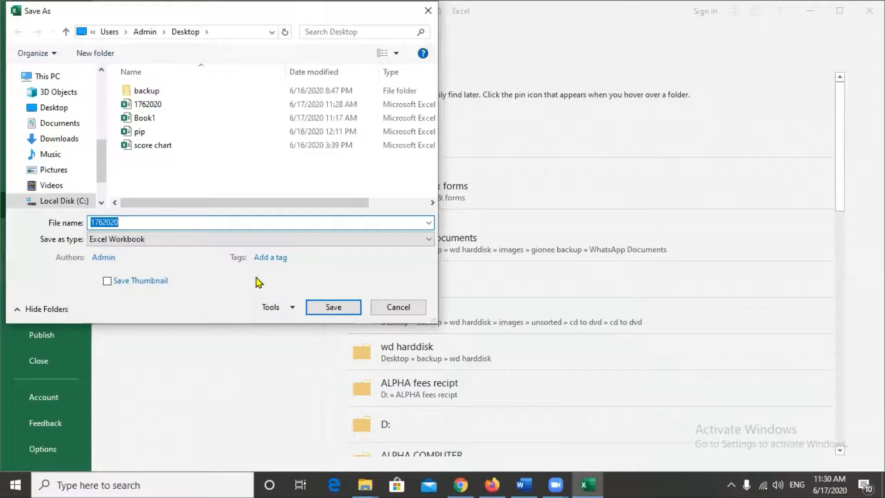
{"action": "left_click", "coordinate": [292, 308]}
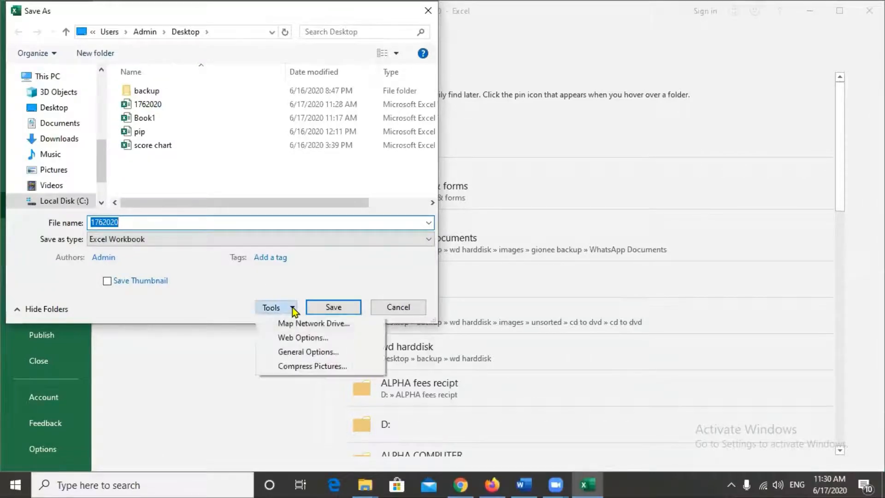
{"action": "left_click", "coordinate": [308, 352]}
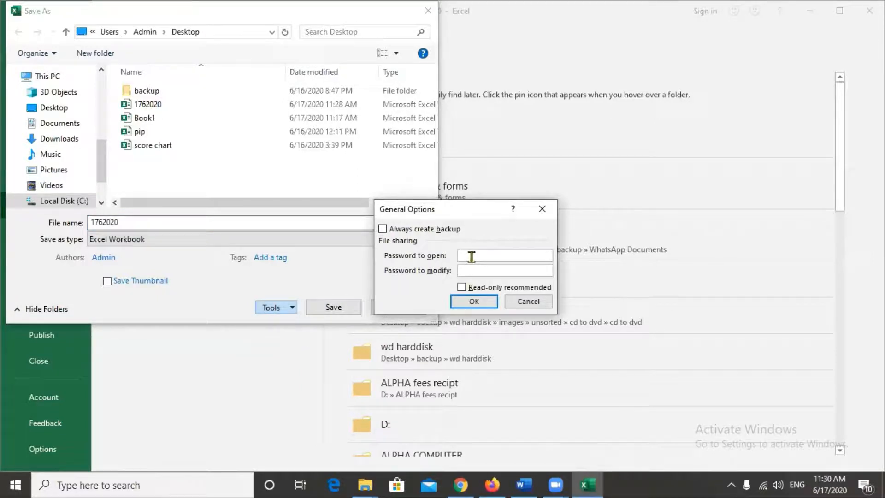
{"action": "type", "text": "123"}
{"action": "left_click", "coordinate": [486, 302]}
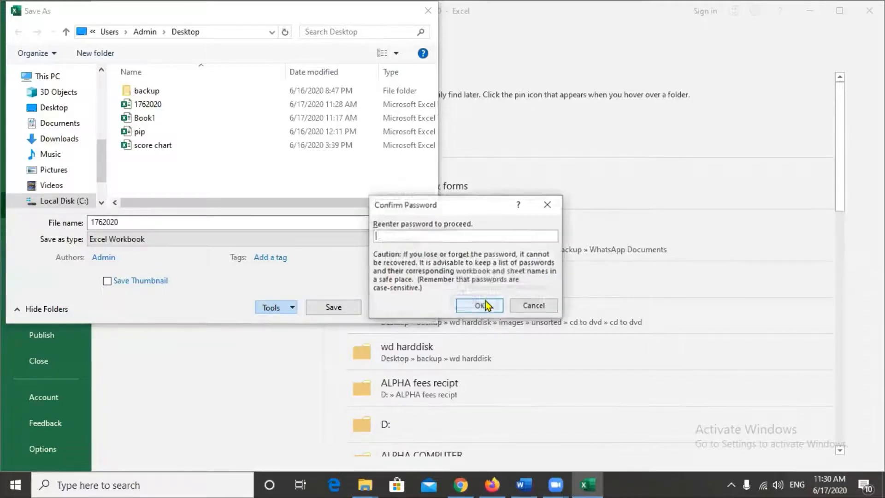
{"action": "type", "text": "123"}
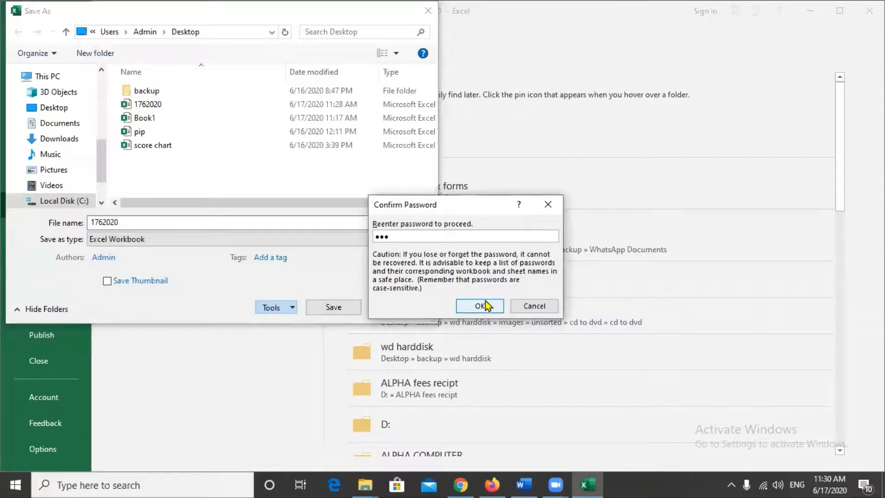
{"action": "left_click", "coordinate": [486, 305]}
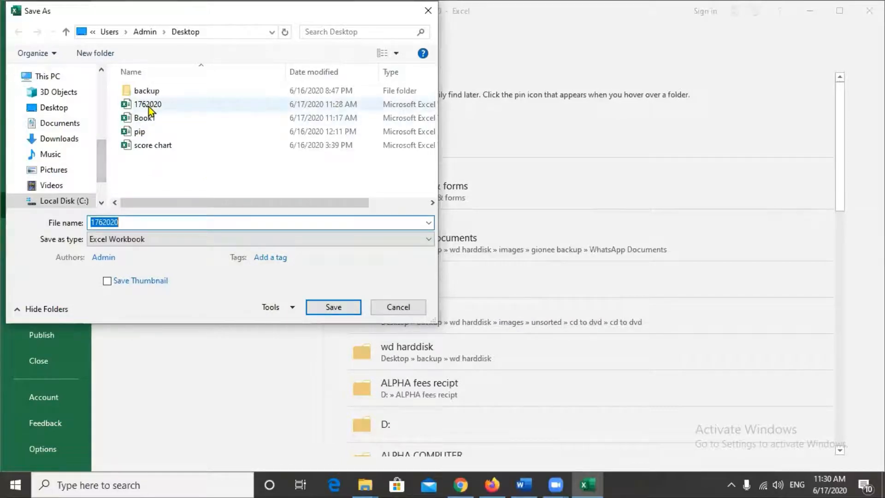
- Replace the file name 1762020 with 'cat' and save
{"action": "key", "text": "BackSpace"}
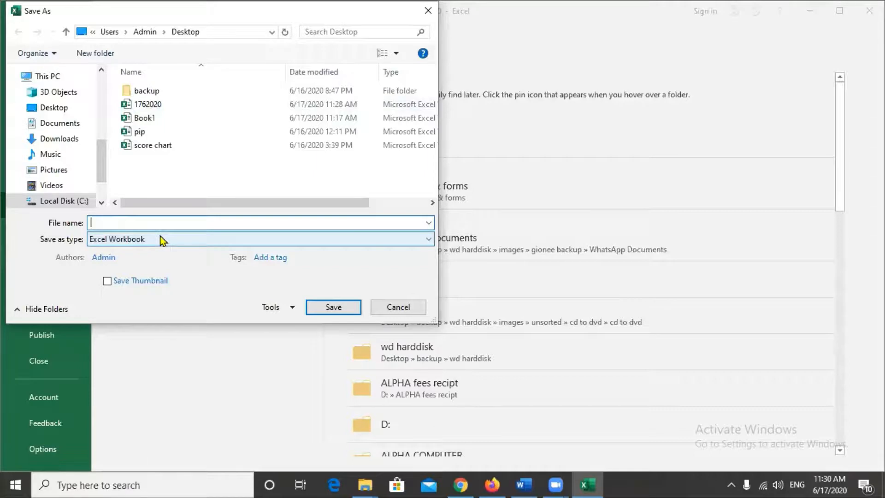
{"action": "type", "text": "cat"}
{"action": "left_click", "coordinate": [341, 310]}
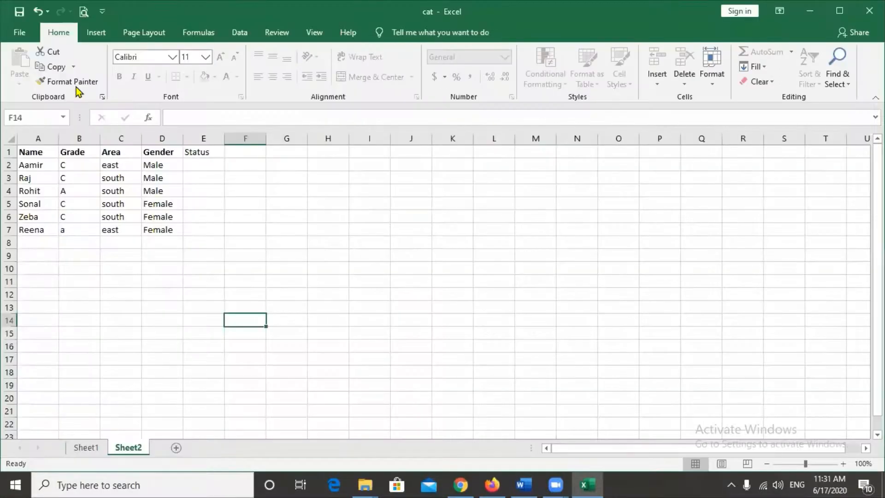
- Close Excel, then reopen cat from the desktop by entering its open password
{"action": "key", "text": "alt+F4"}
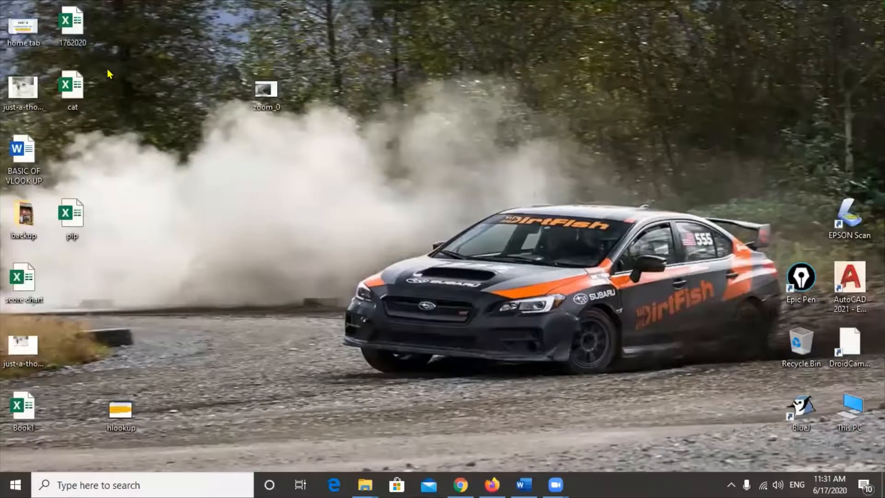
{"action": "double_click", "coordinate": [71, 92]}
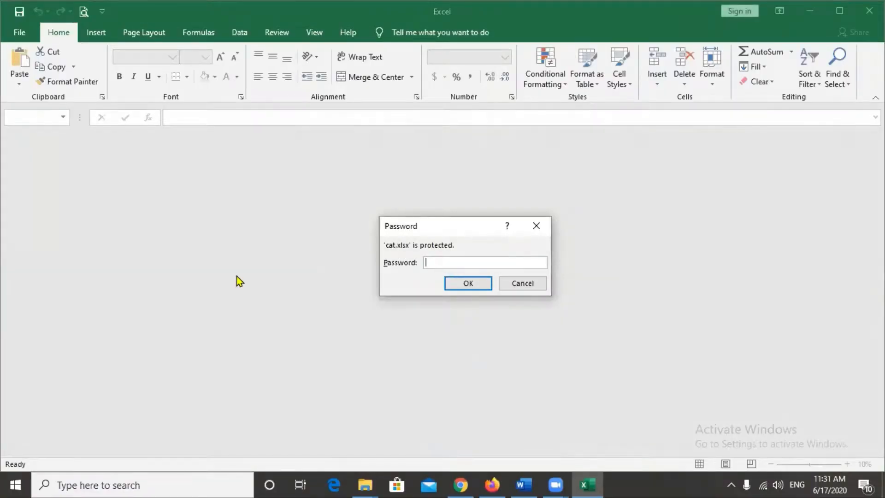
{"action": "type", "text": "123"}
{"action": "key", "text": "Return"}
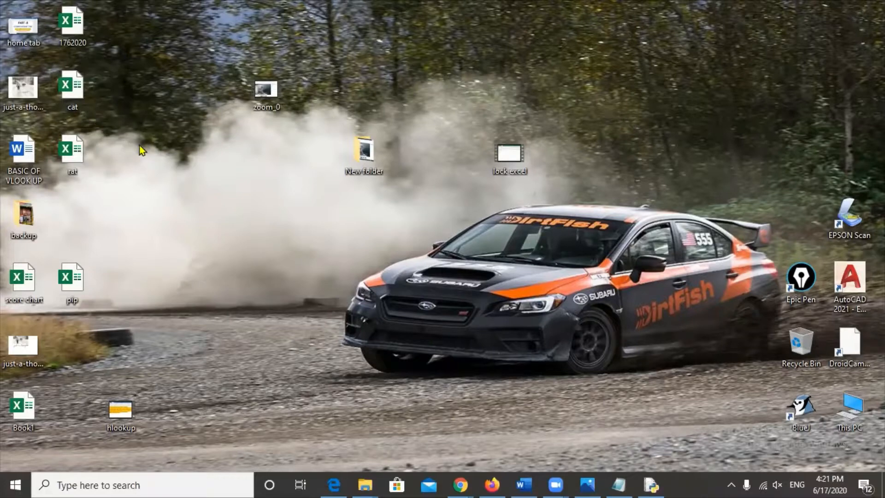
- Open the cat file from the desktop and supply its open password
{"action": "left_click", "coordinate": [71, 98]}
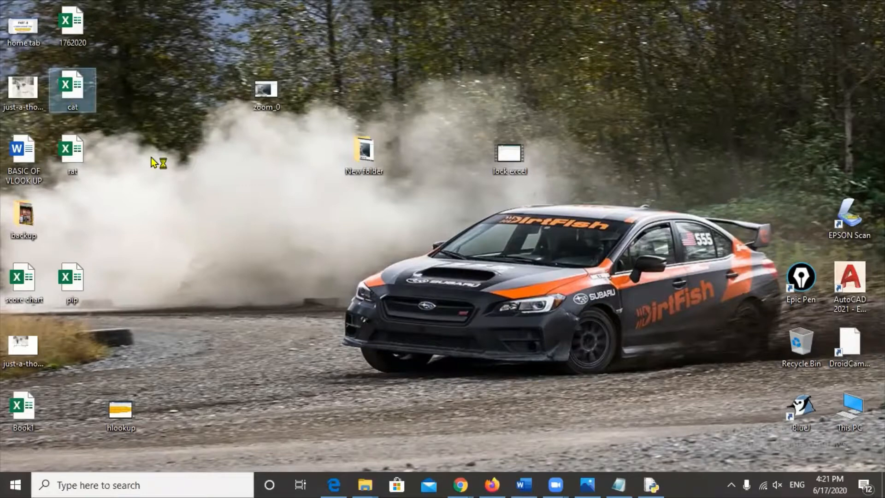
{"action": "key", "text": "Return"}
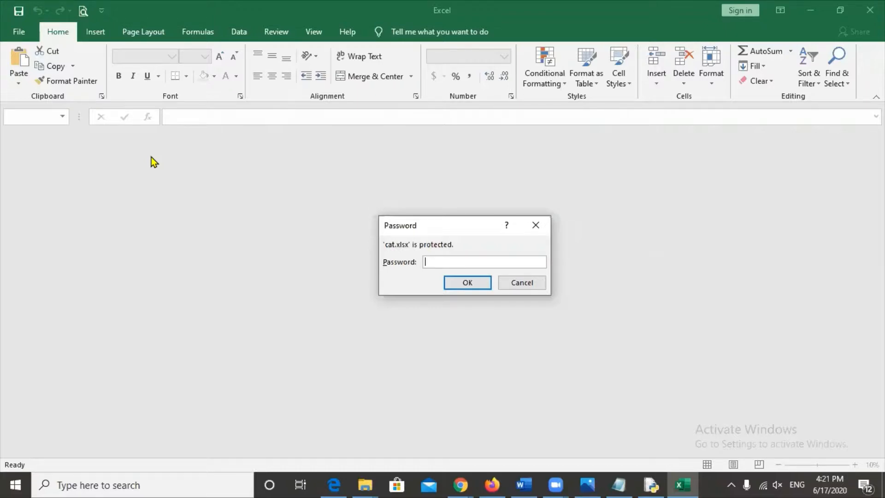
{"action": "type", "text": "123"}
{"action": "key", "text": "Return"}
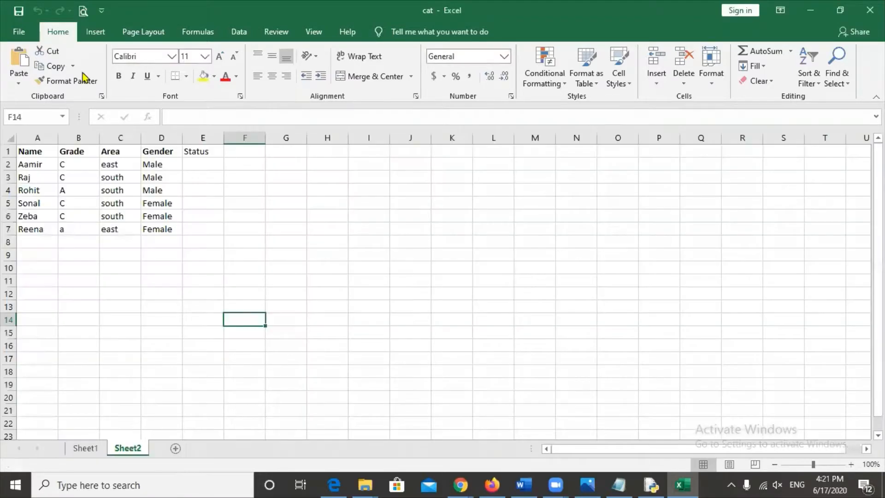
- Clear the password in File > Info > Encrypt with Password and save cat
{"action": "left_click", "coordinate": [19, 32]}
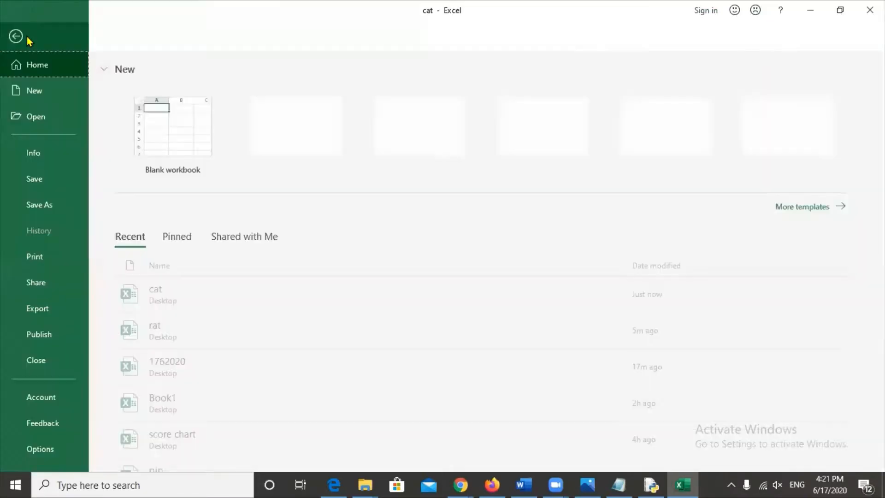
{"action": "left_click", "coordinate": [59, 153]}
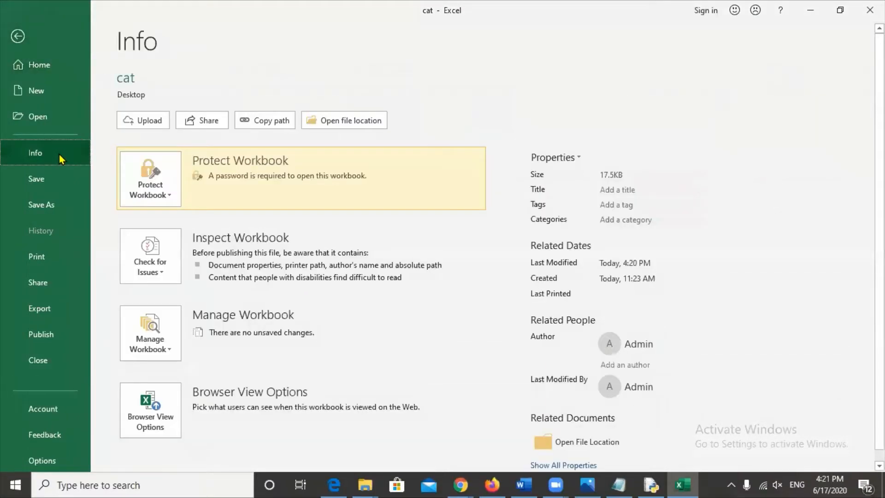
{"action": "left_click", "coordinate": [163, 198]}
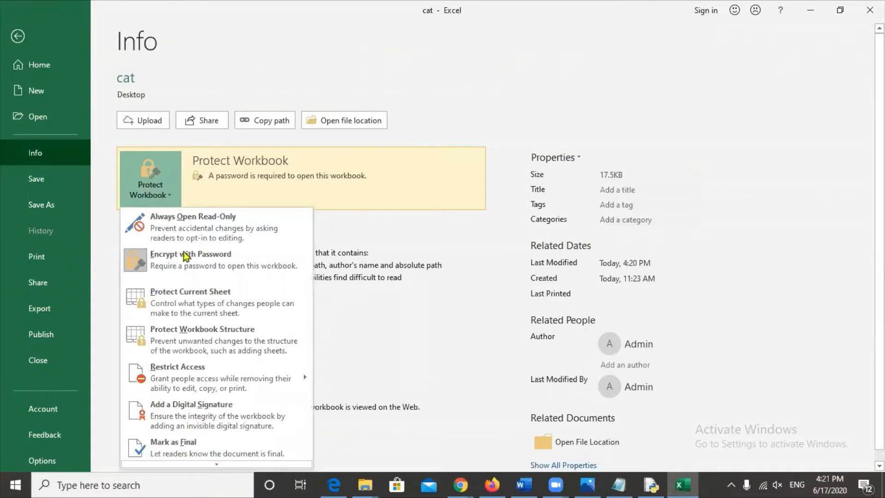
{"action": "left_click", "coordinate": [206, 272]}
{"action": "type", "text": "123"}
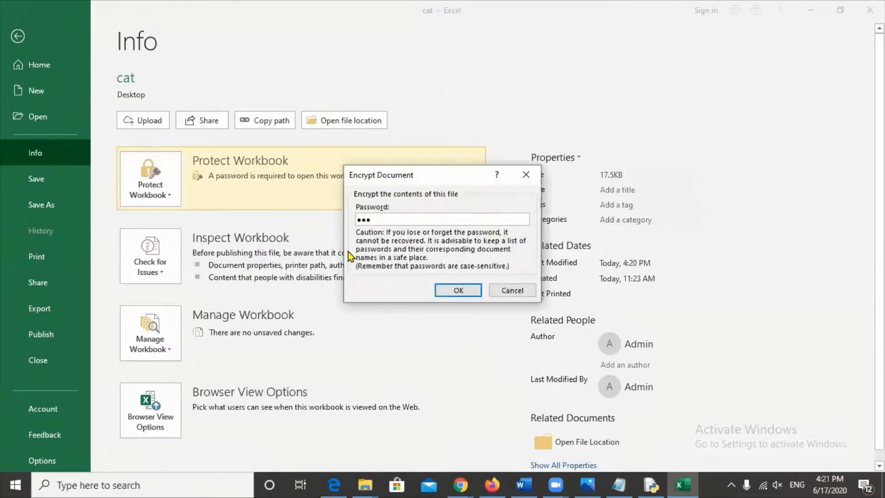
{"action": "key", "text": "BackSpace"}
{"action": "key", "text": "BackSpace"}
{"action": "key", "text": "BackSpace"}
{"action": "left_click", "coordinate": [460, 293]}
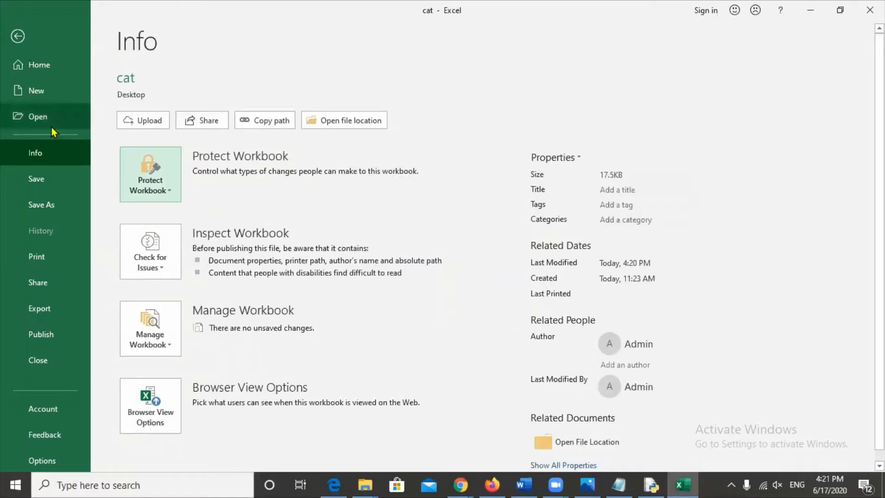
{"action": "left_click", "coordinate": [54, 181]}
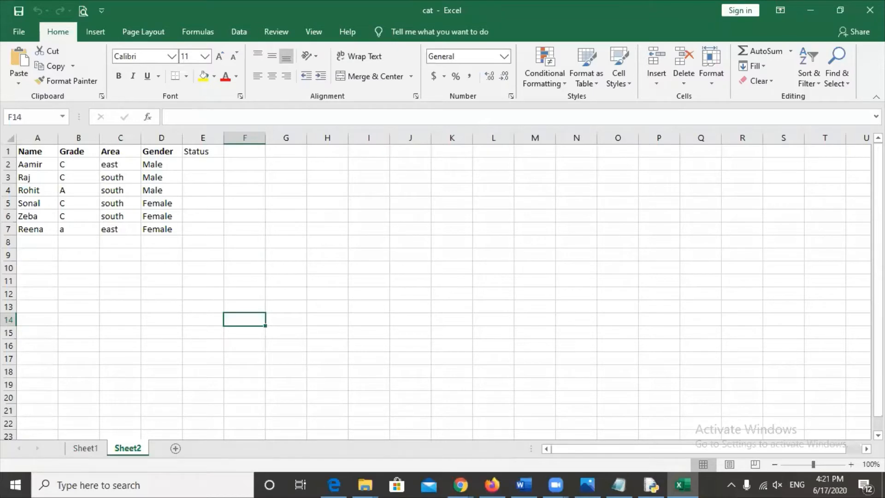
- Close Excel and reopen cat from the desktop without a password prompt, selecting I10 and D11
{"action": "key", "text": "alt+F4"}
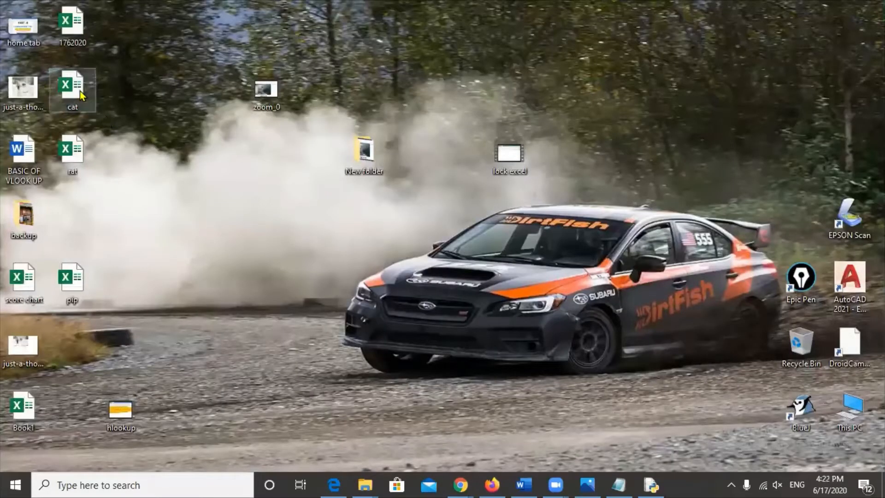
{"action": "left_click", "coordinate": [79, 90]}
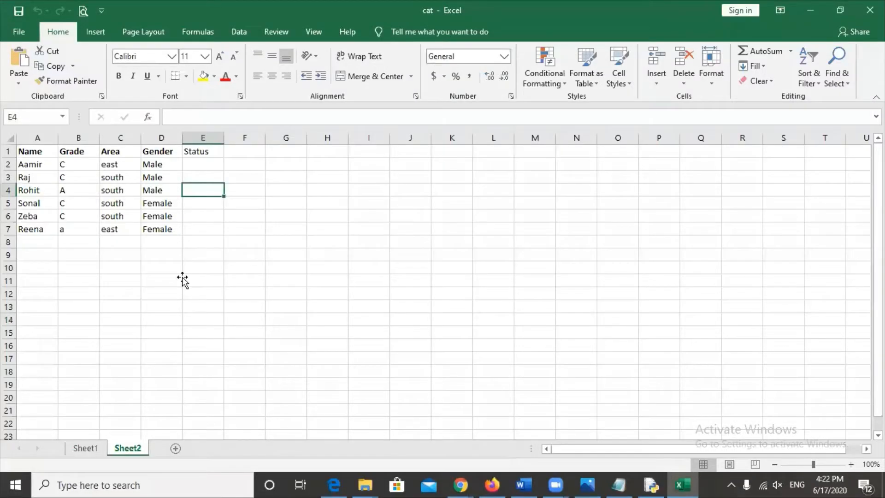
{"action": "left_click", "coordinate": [368, 267]}
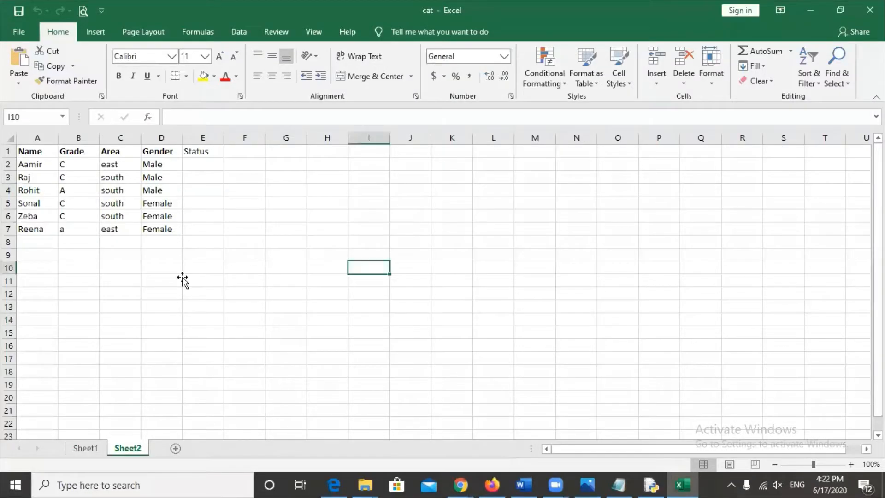
{"action": "left_click", "coordinate": [181, 278]}
- Select cells L8, I11, R7, F11, D10, D13, C10, I11 and G11 to check Sheet2 responds
{"action": "left_click", "coordinate": [486, 238]}
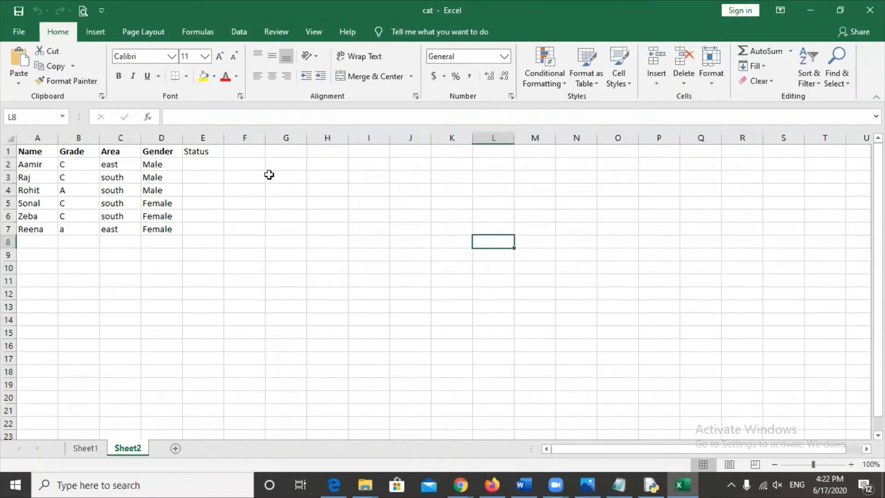
{"action": "left_click", "coordinate": [375, 277]}
{"action": "left_click", "coordinate": [739, 228]}
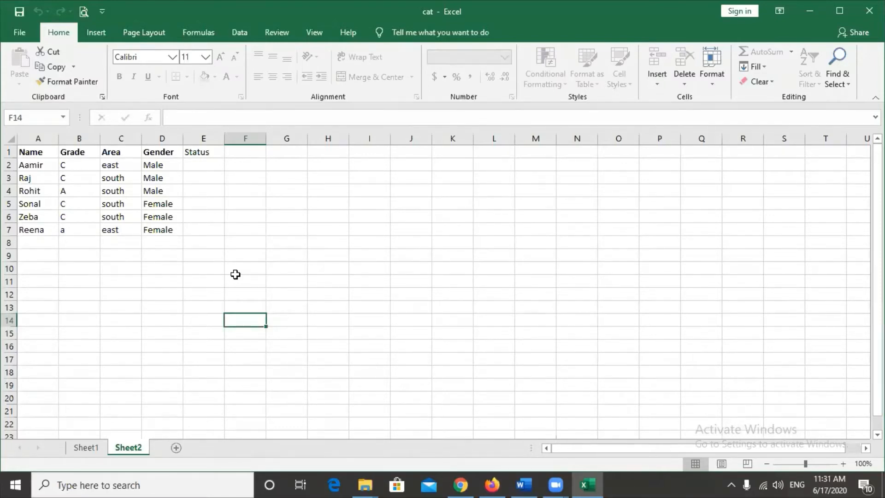
{"action": "left_click", "coordinate": [235, 276]}
{"action": "left_click", "coordinate": [154, 272]}
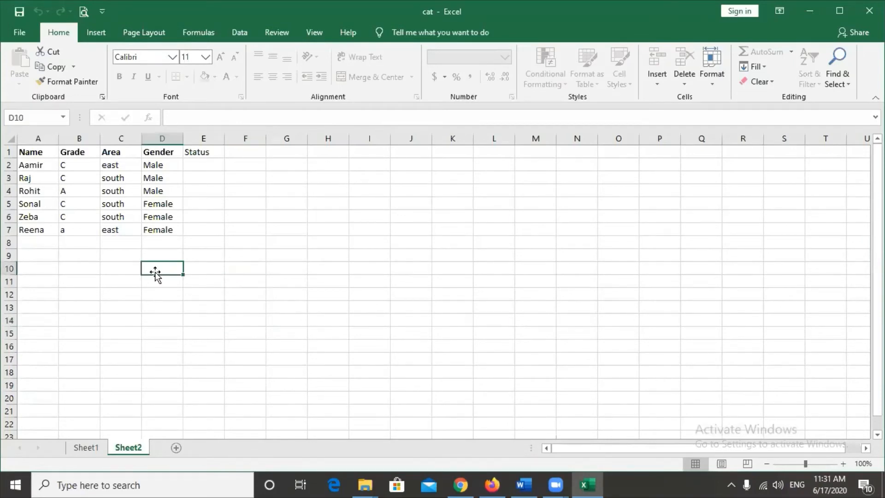
{"action": "left_click", "coordinate": [160, 309]}
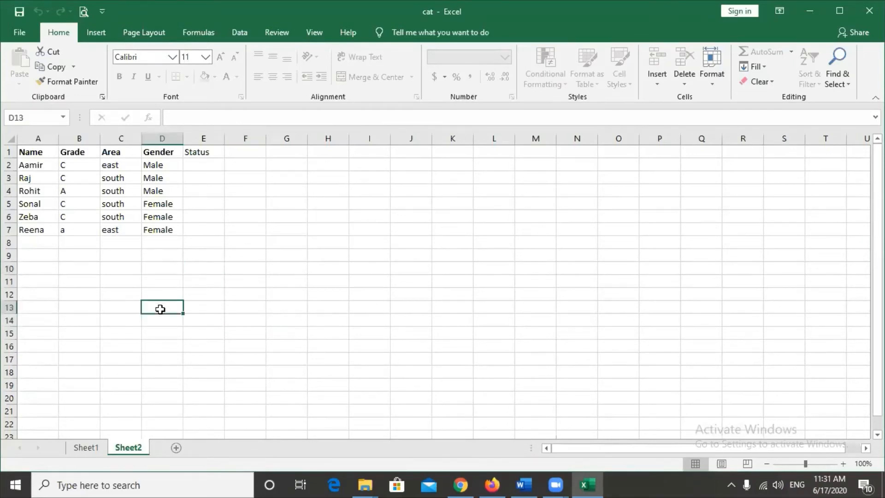
{"action": "left_click", "coordinate": [136, 267]}
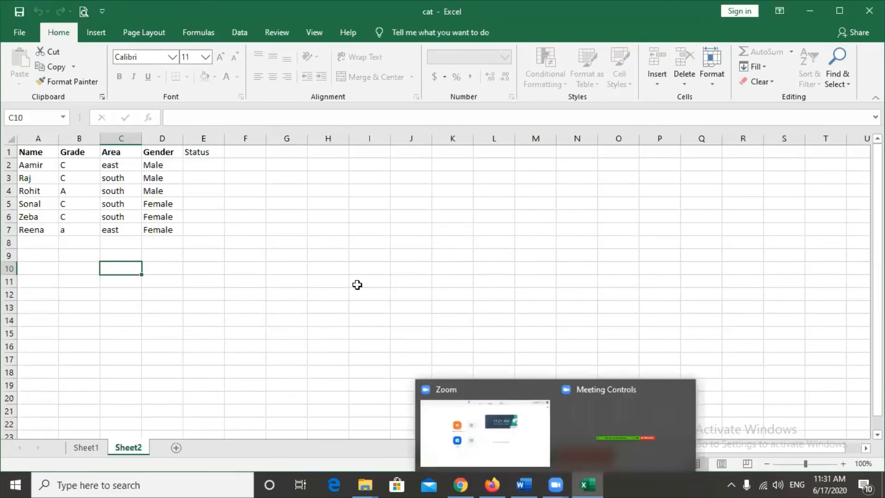
{"action": "left_click", "coordinate": [359, 285]}
{"action": "left_click", "coordinate": [276, 278]}
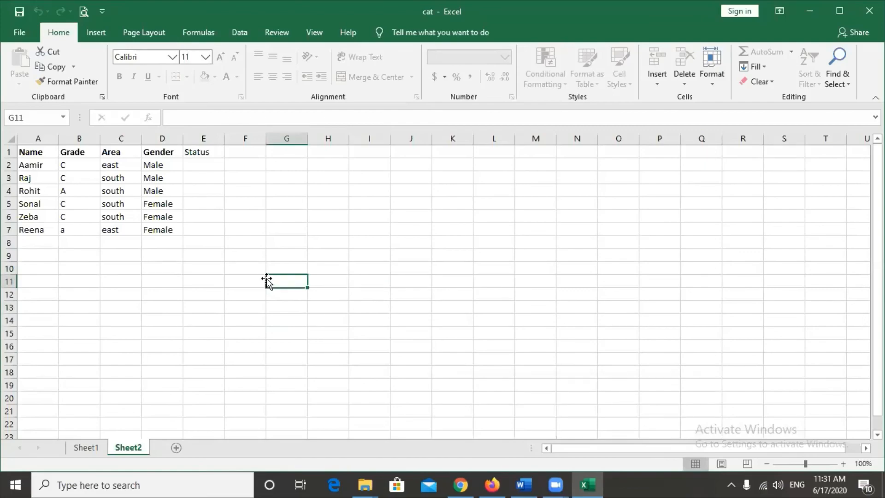